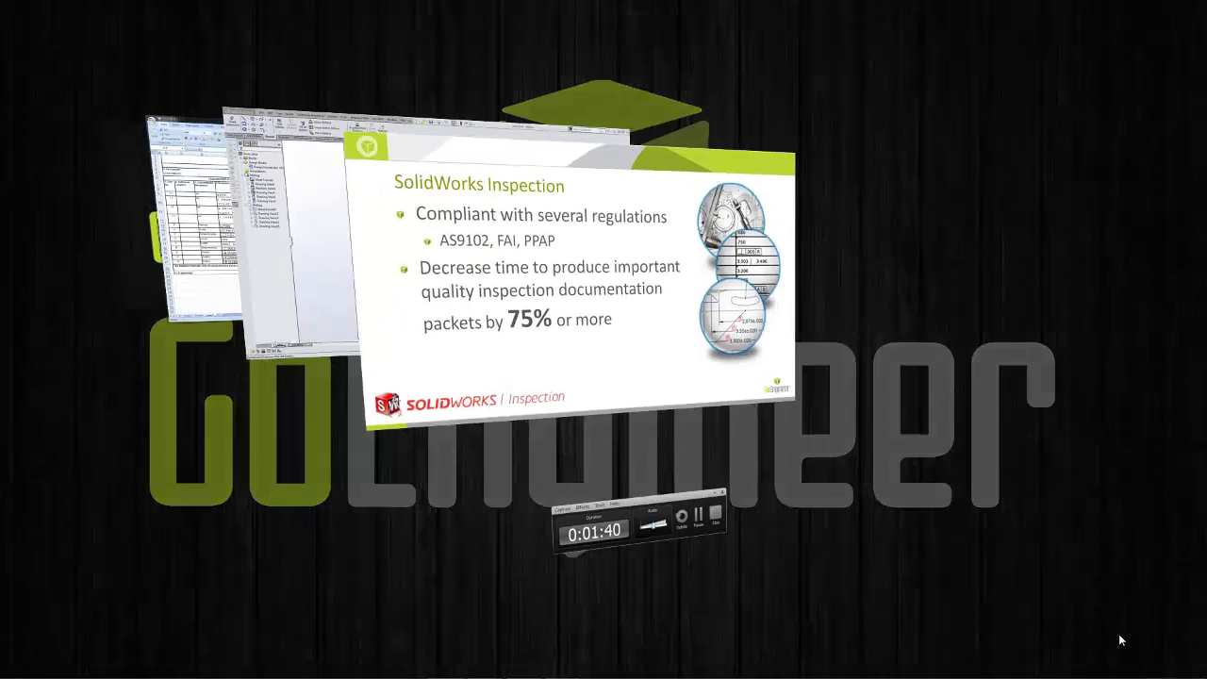
{"action": "key", "text": "super+Tab"}
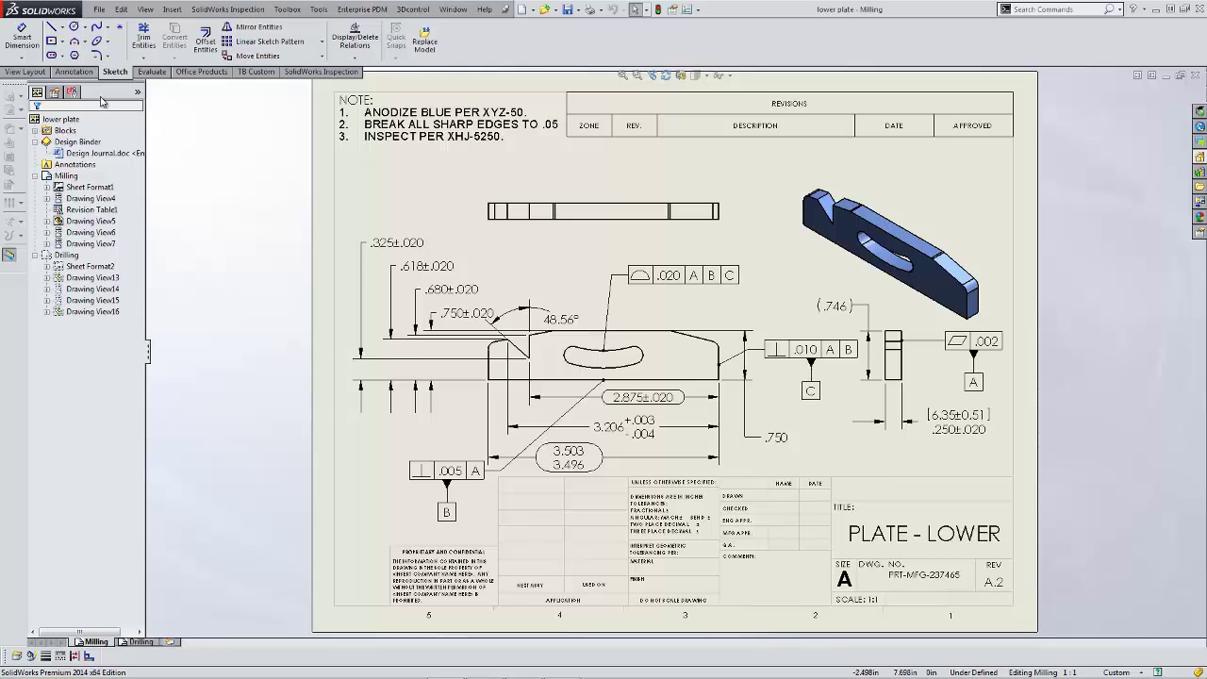
Create an inspection project with part number, name and revision linked to Number, Description and Revision properties.
{"action": "left_click", "coordinate": [71, 92]}
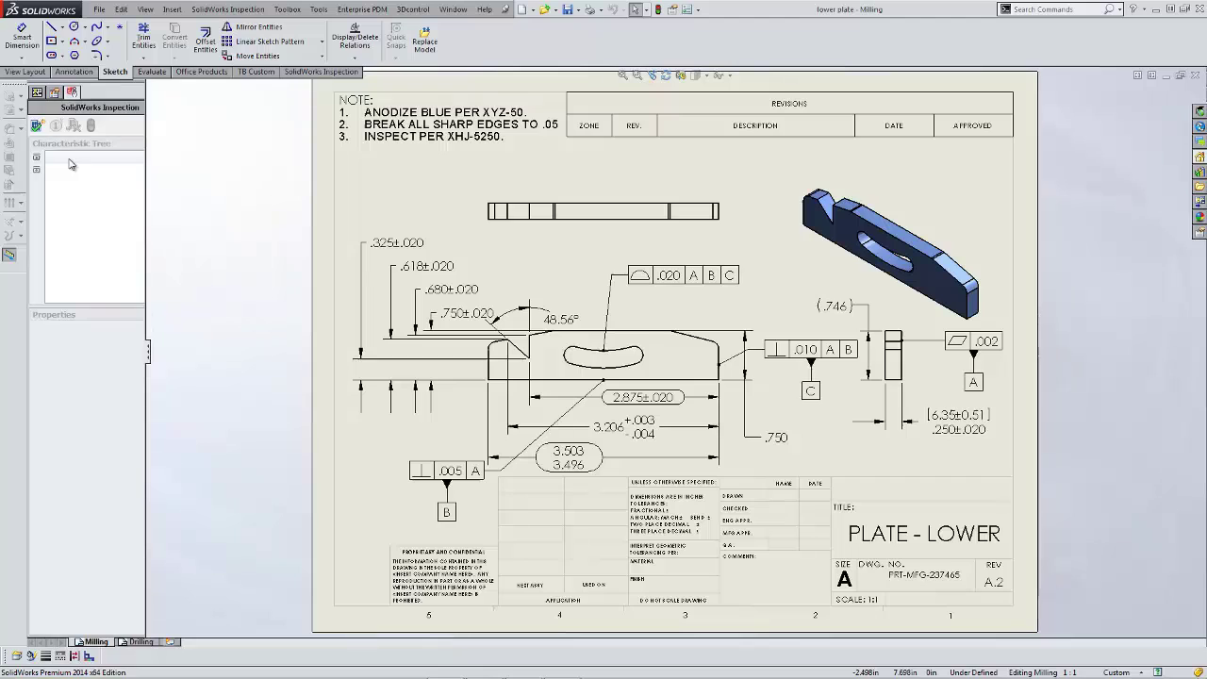
{"action": "left_click", "coordinate": [36, 126]}
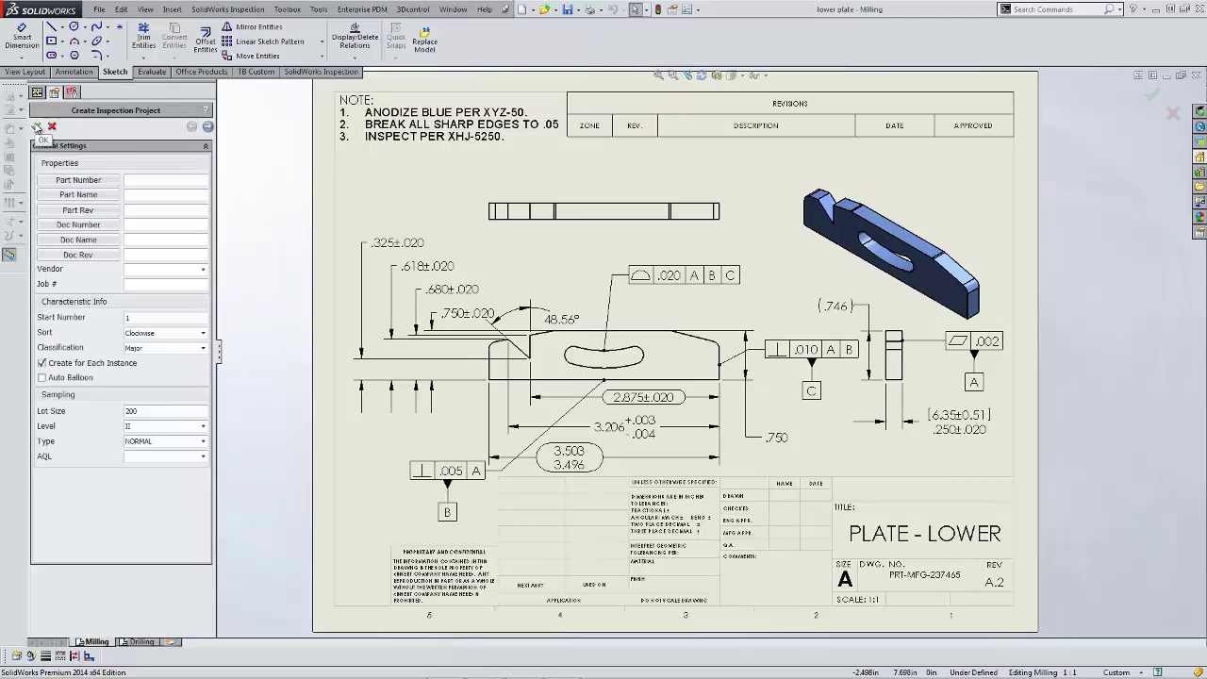
{"action": "left_click", "coordinate": [81, 179]}
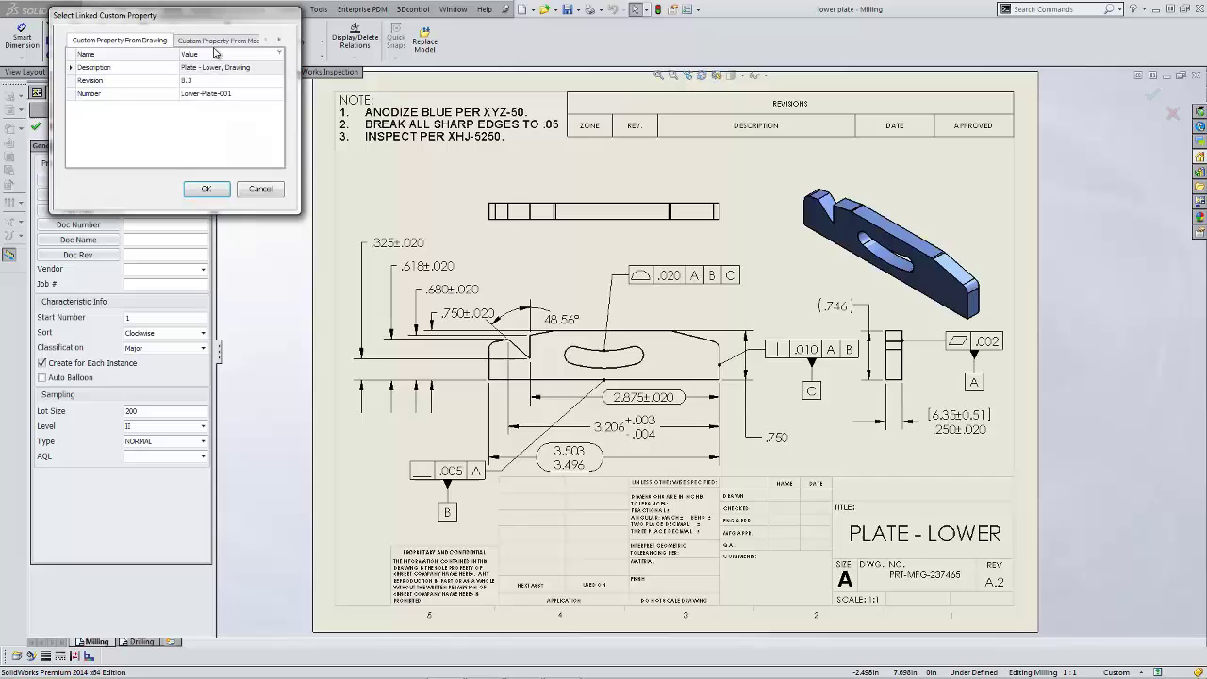
{"action": "double_click", "coordinate": [220, 68]}
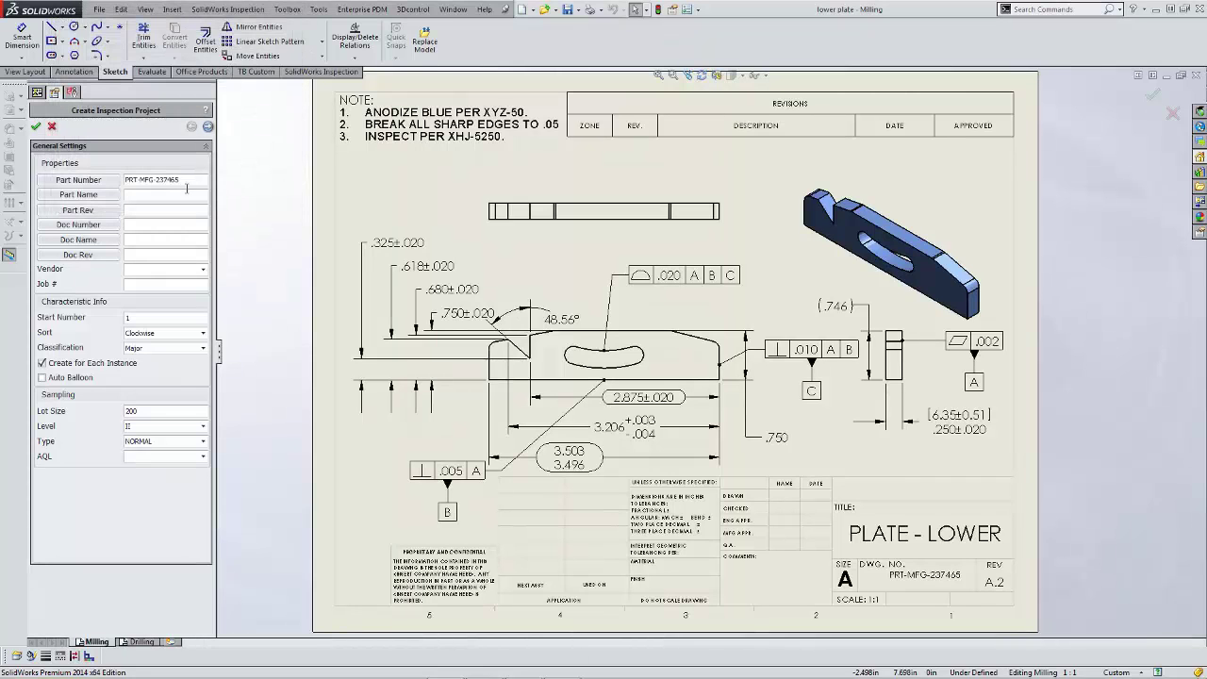
{"action": "left_click", "coordinate": [104, 197]}
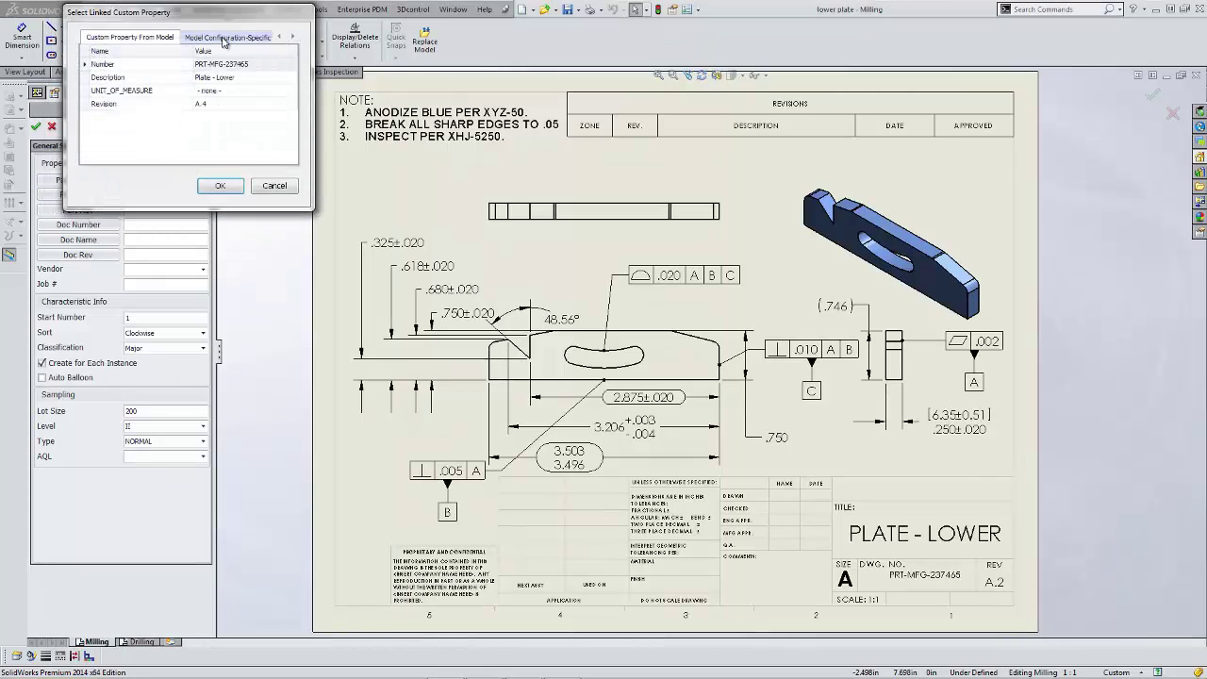
{"action": "double_click", "coordinate": [220, 76]}
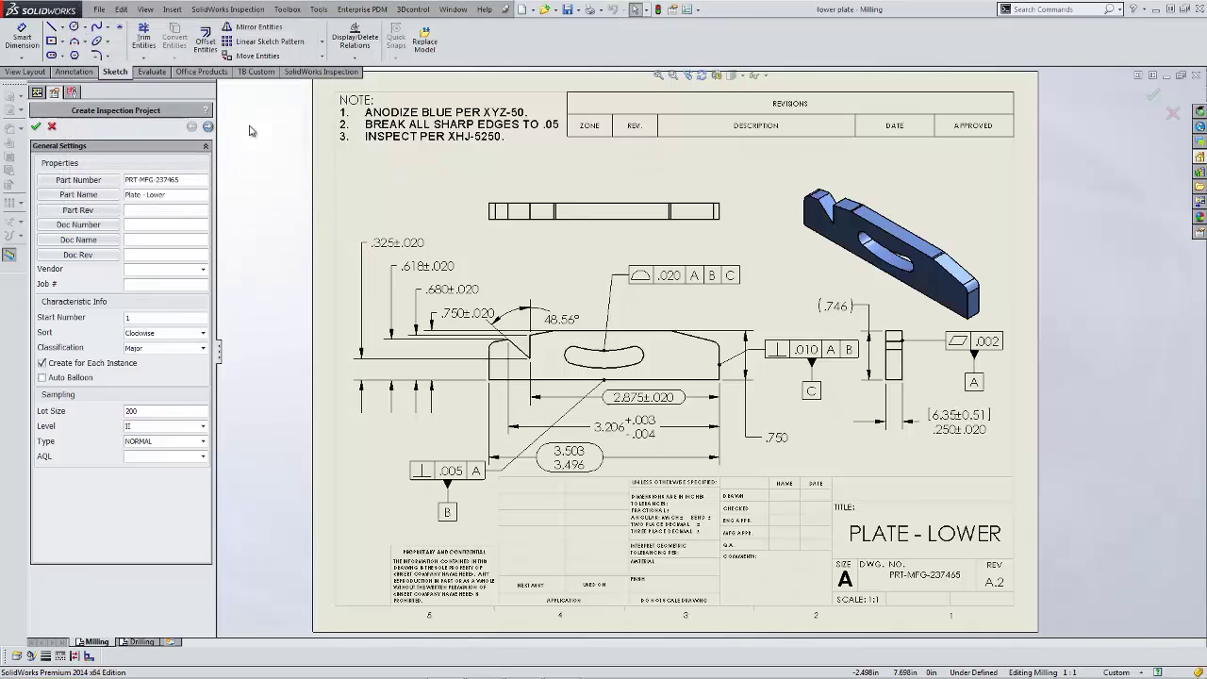
{"action": "left_click", "coordinate": [110, 213]}
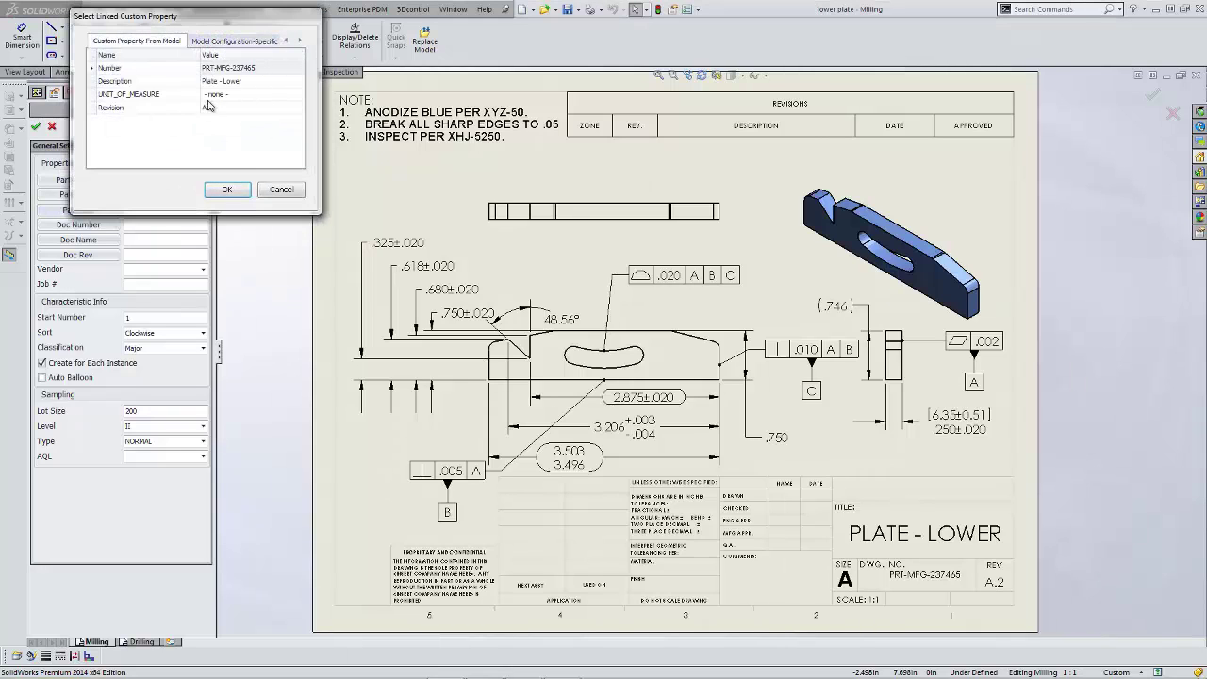
{"action": "double_click", "coordinate": [212, 109]}
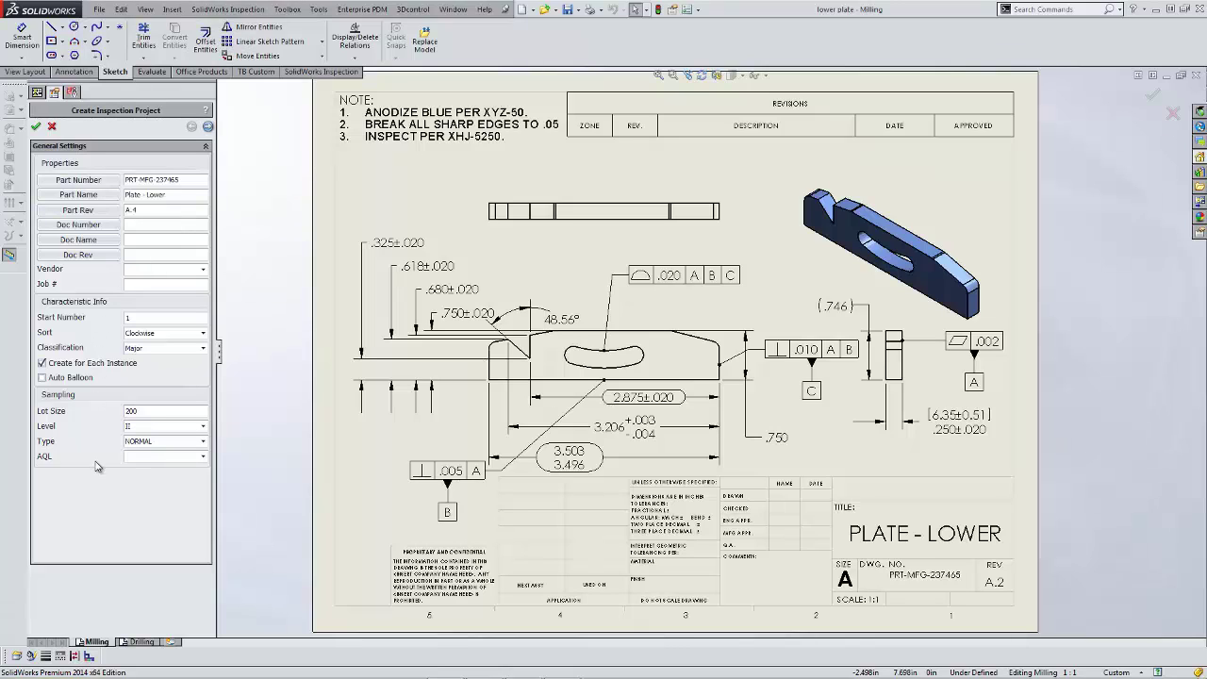
{"action": "left_click", "coordinate": [209, 125]}
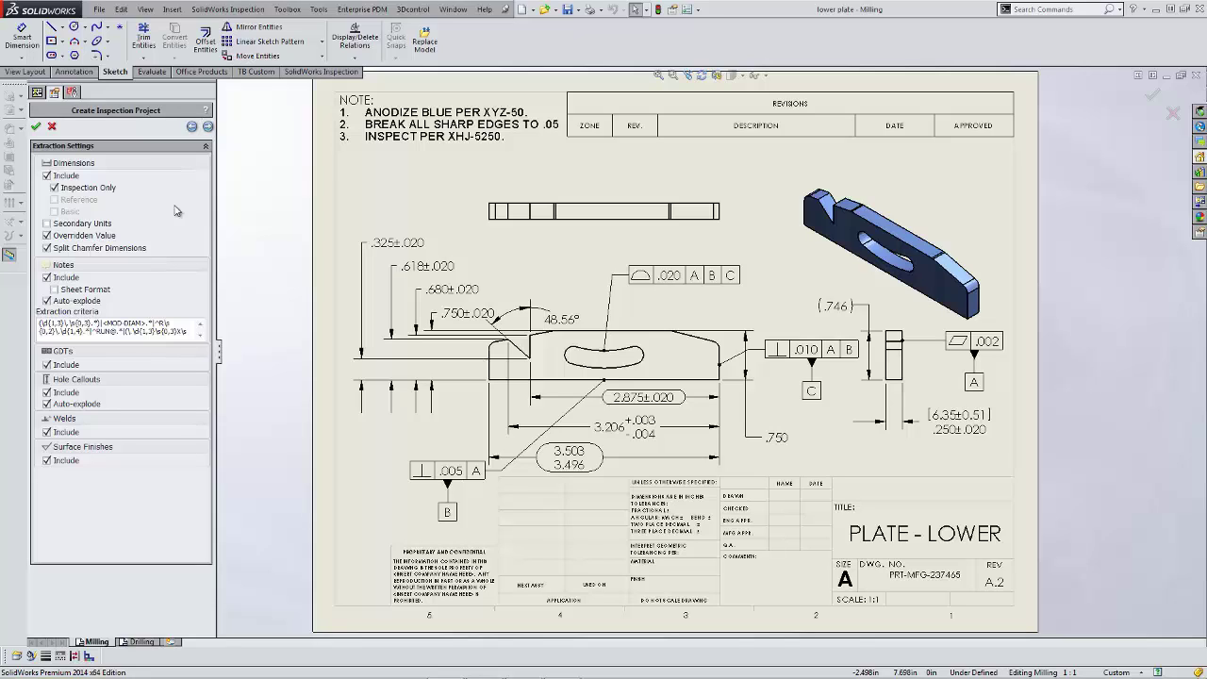
Keep dimension extraction set to Inspection Only and create the inspection project.
{"action": "left_click", "coordinate": [101, 191]}
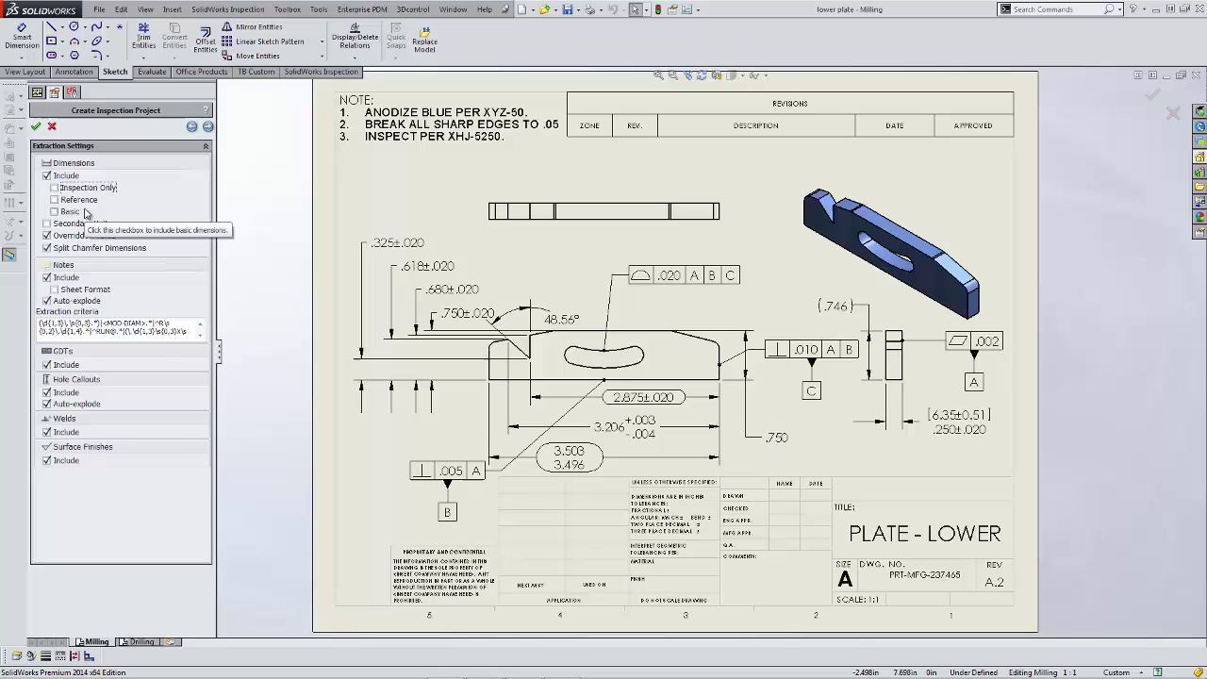
{"action": "left_click", "coordinate": [94, 189]}
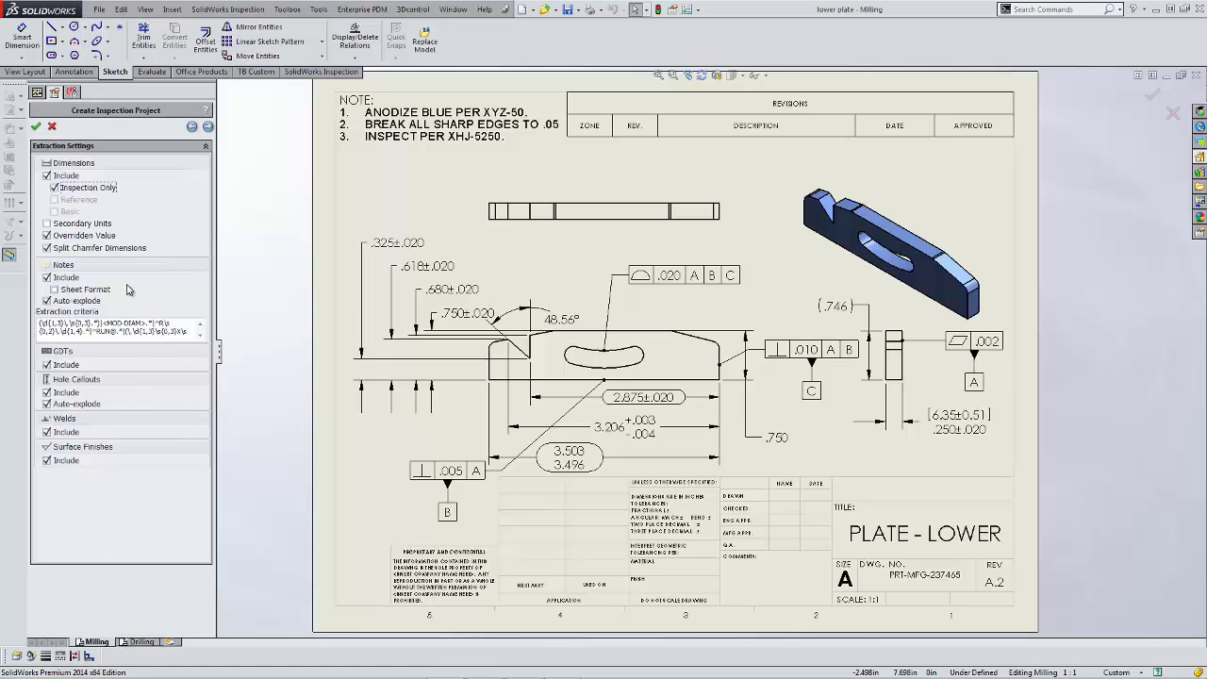
{"action": "left_click", "coordinate": [36, 127]}
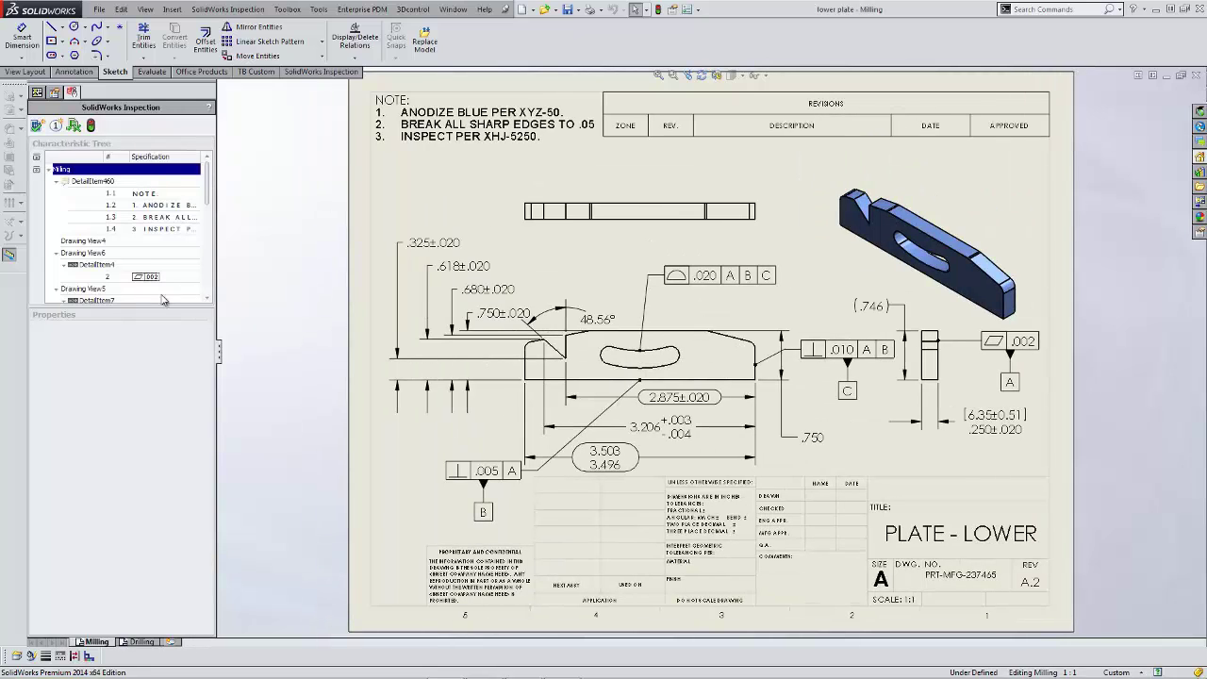
Set the operation of characteristic 6, the 3.503/3.496 dimension, to Milling.
{"action": "mouse_move", "coordinate": [209, 200]}
{"action": "left_mouse_down"}
{"action": "mouse_move", "coordinate": [204, 267]}
{"action": "mouse_move", "coordinate": [207, 229]}
{"action": "left_mouse_up"}
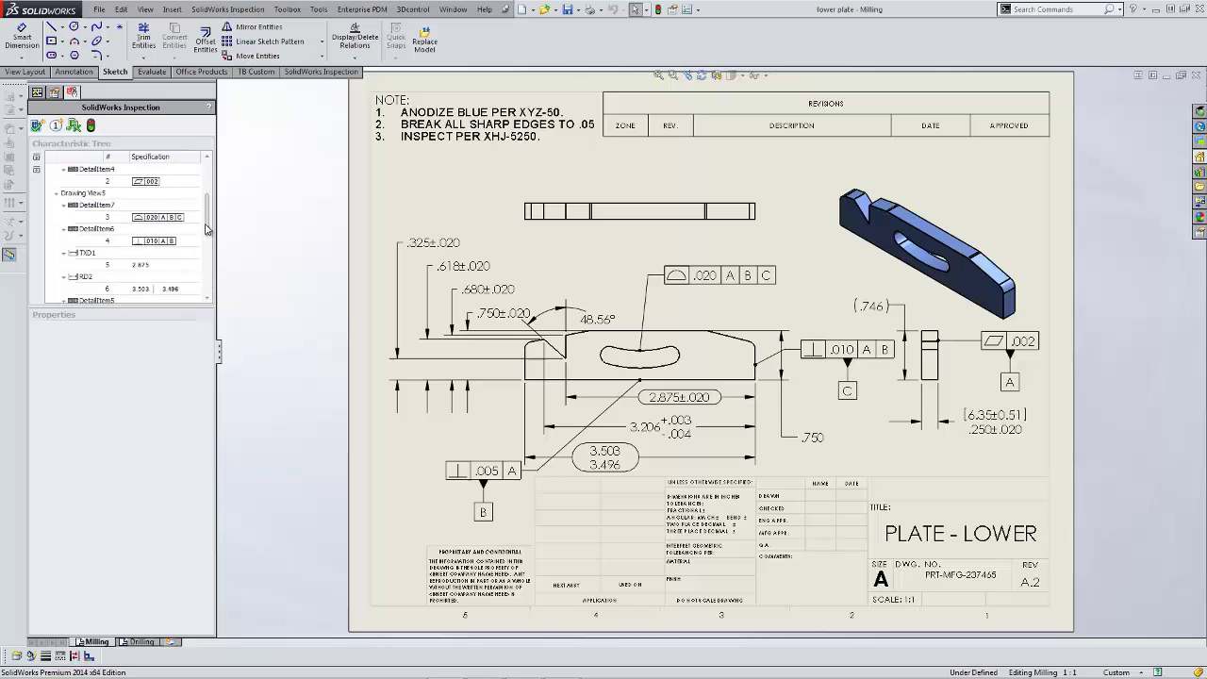
{"action": "left_click", "coordinate": [175, 290]}
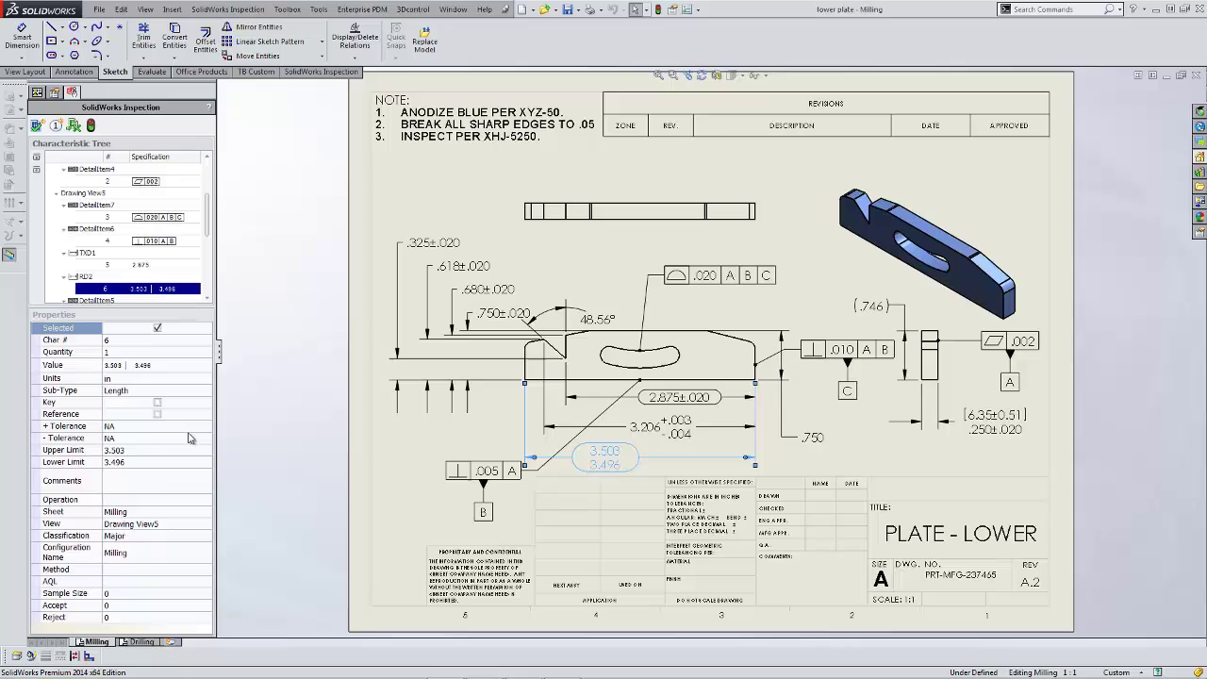
{"action": "left_click", "coordinate": [162, 500]}
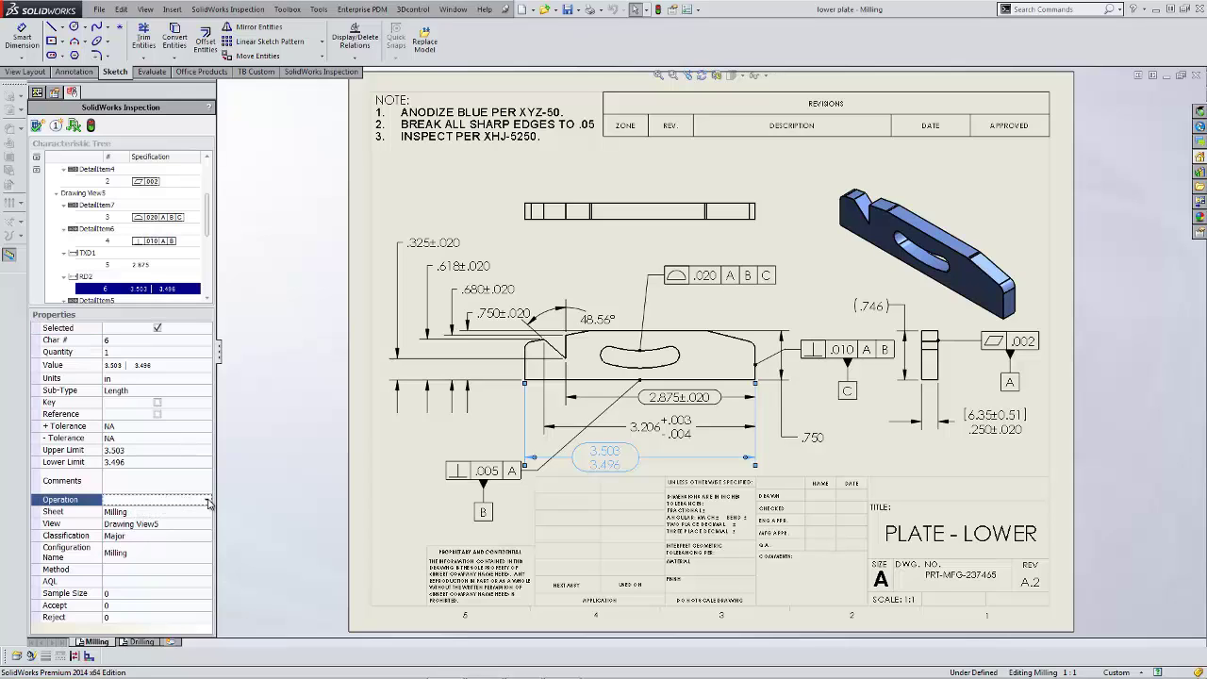
{"action": "left_click", "coordinate": [209, 503]}
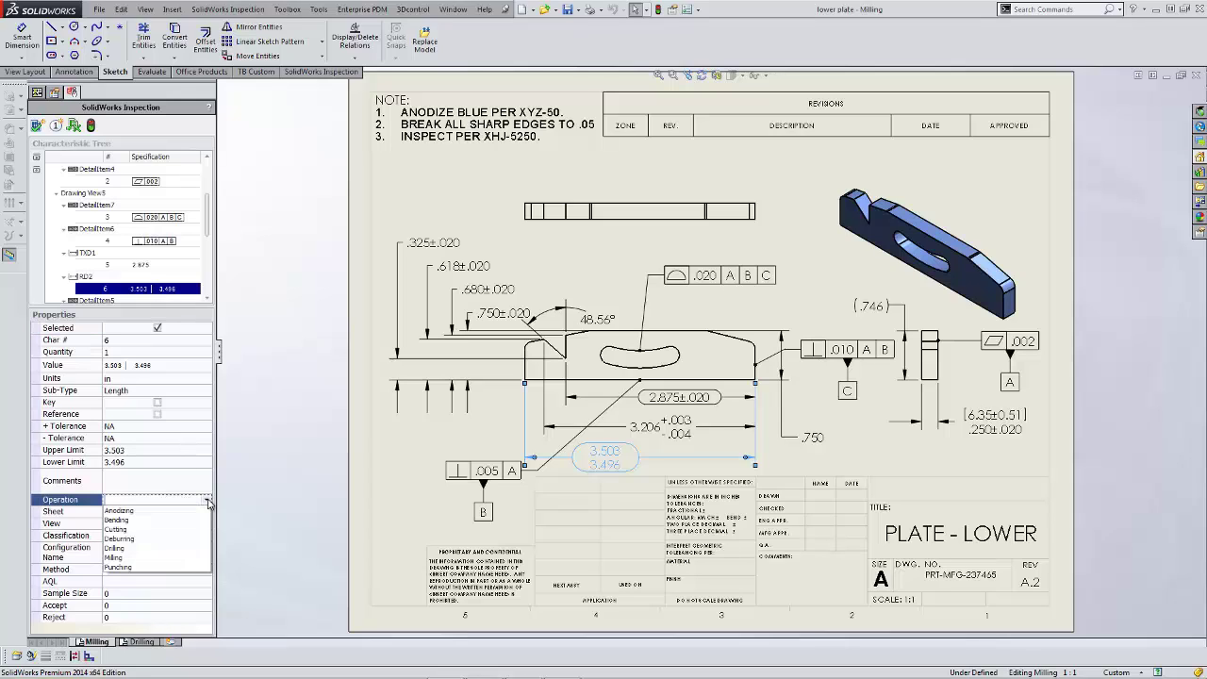
{"action": "left_click", "coordinate": [167, 558]}
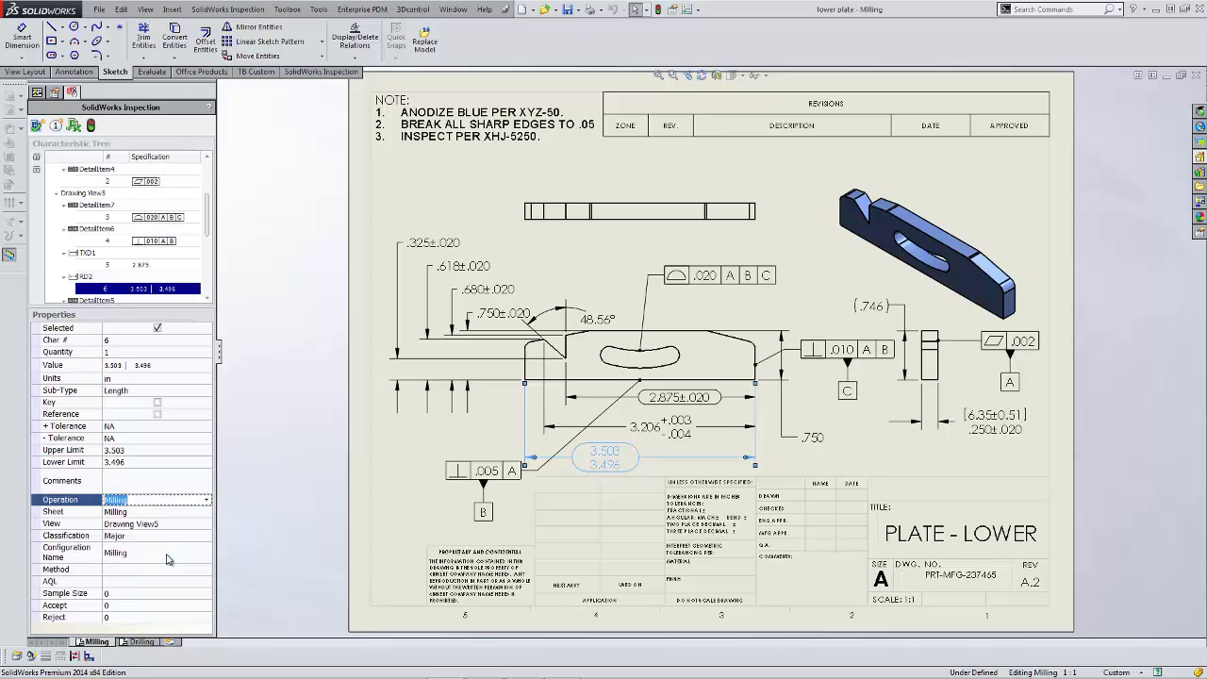
{"action": "left_click", "coordinate": [143, 481]}
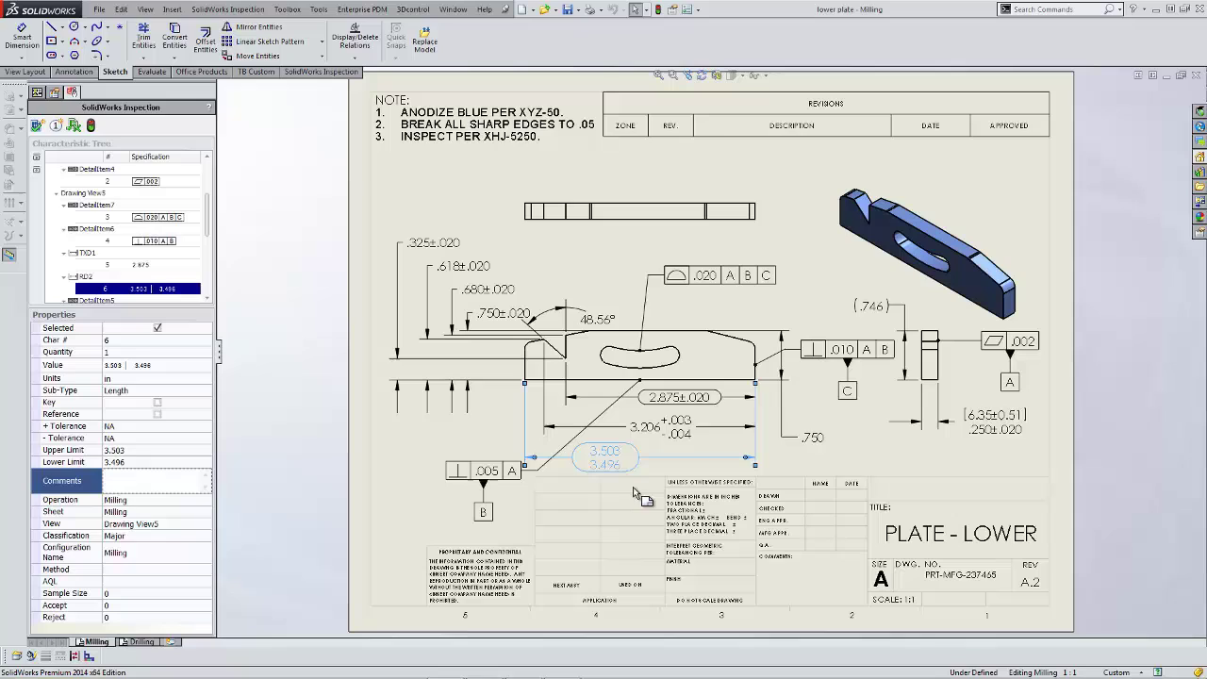
Mark characteristic 7, the .005 perpendicularity to A, as Key and view the Drilling sheet.
{"action": "left_click", "coordinate": [512, 470]}
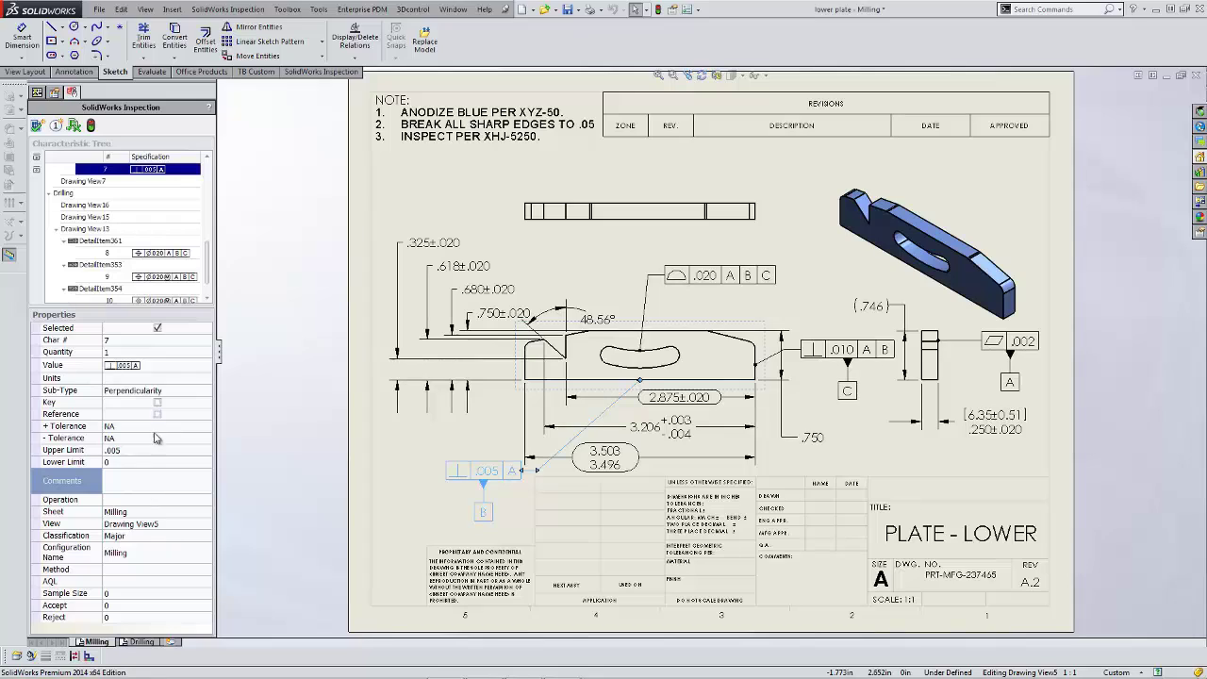
{"action": "left_click", "coordinate": [157, 402]}
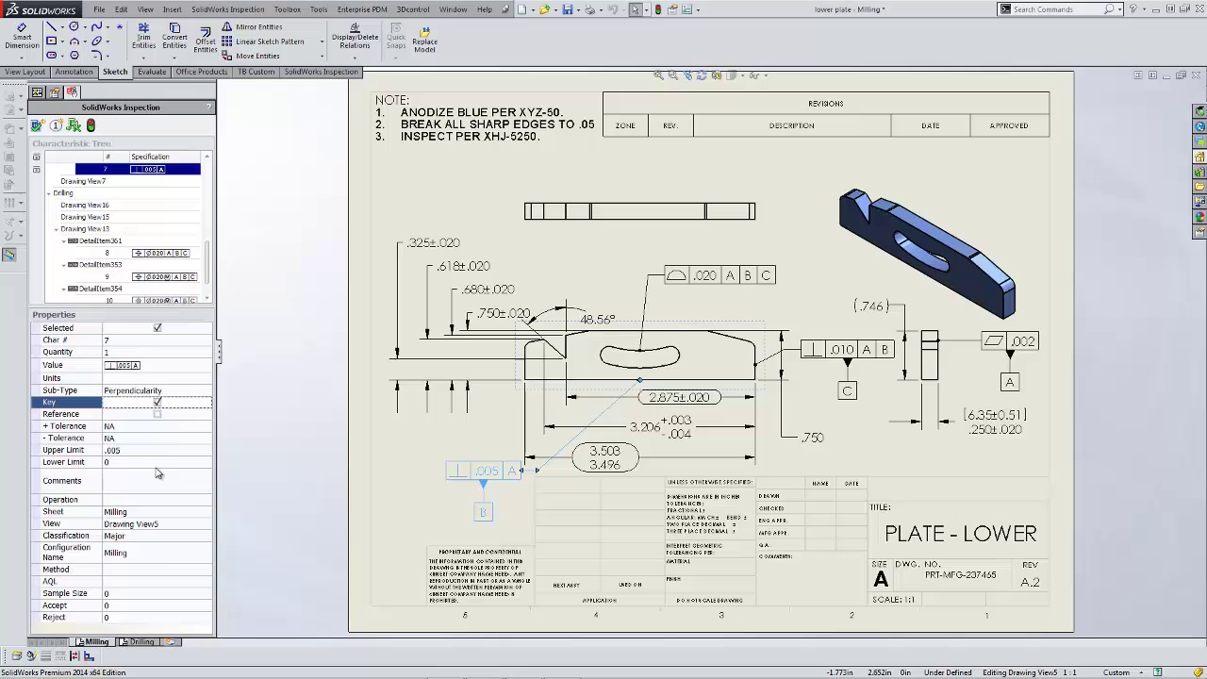
{"action": "left_click", "coordinate": [159, 204]}
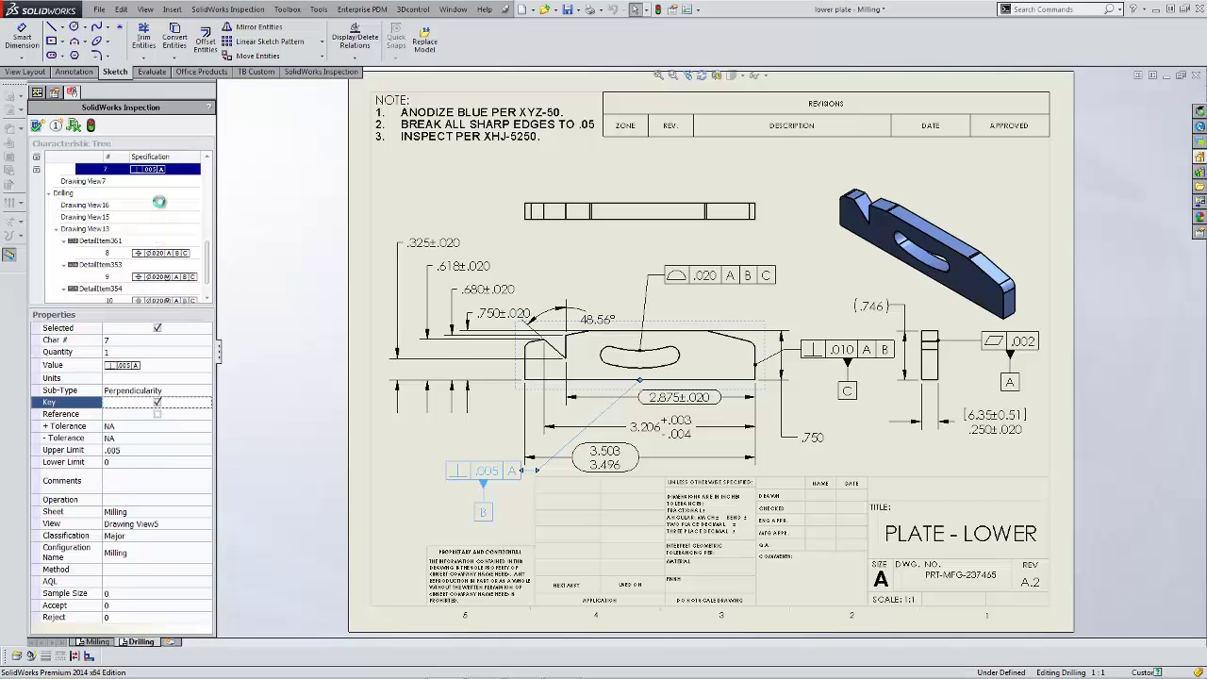
Apply balloons to the drawing's characteristics and check them on the Drilling sheet.
{"action": "left_click", "coordinate": [72, 91]}
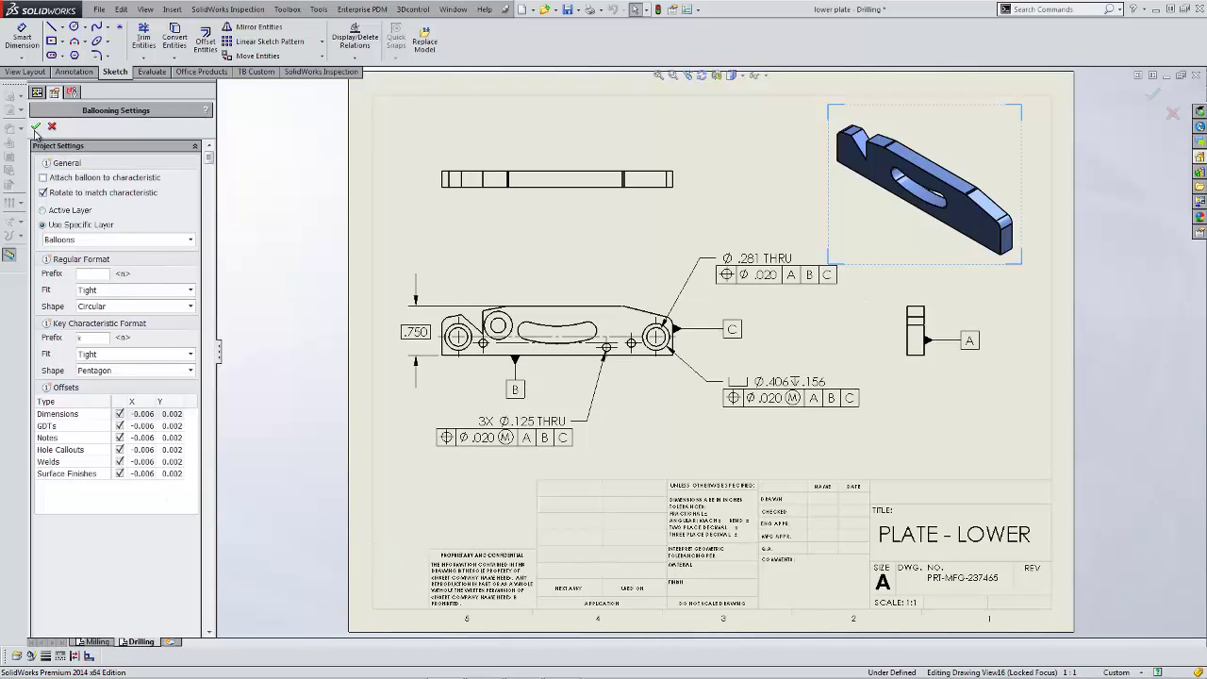
{"action": "left_click", "coordinate": [35, 126]}
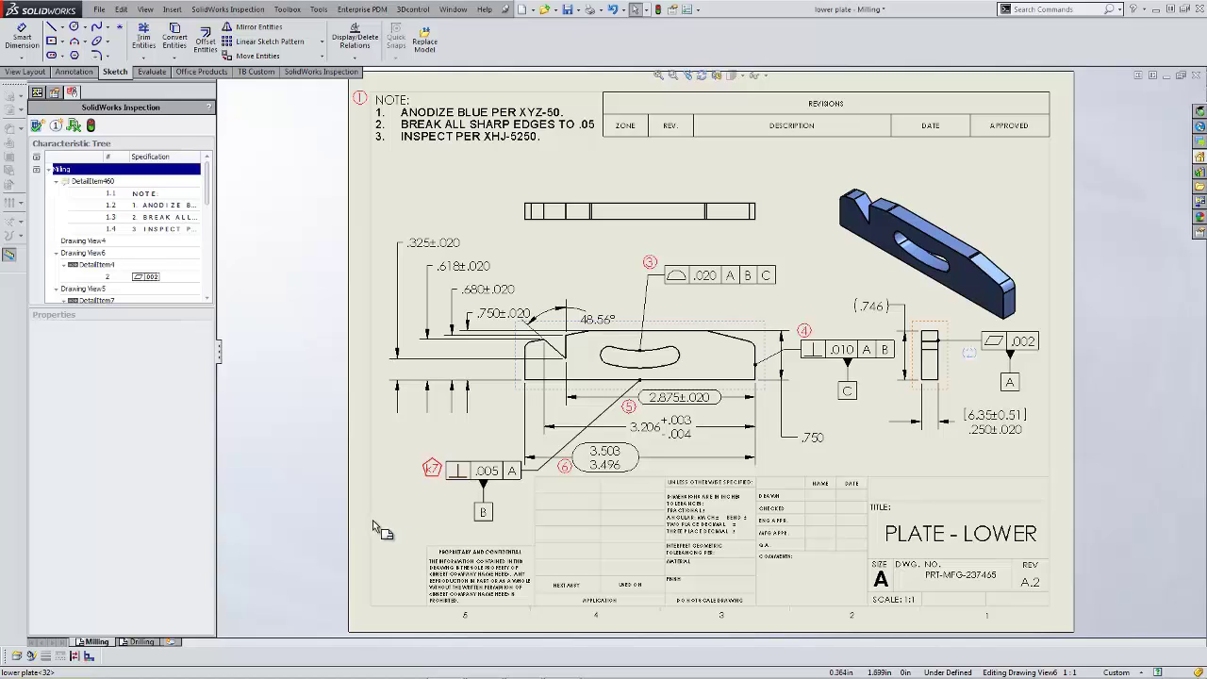
{"action": "left_click", "coordinate": [142, 642]}
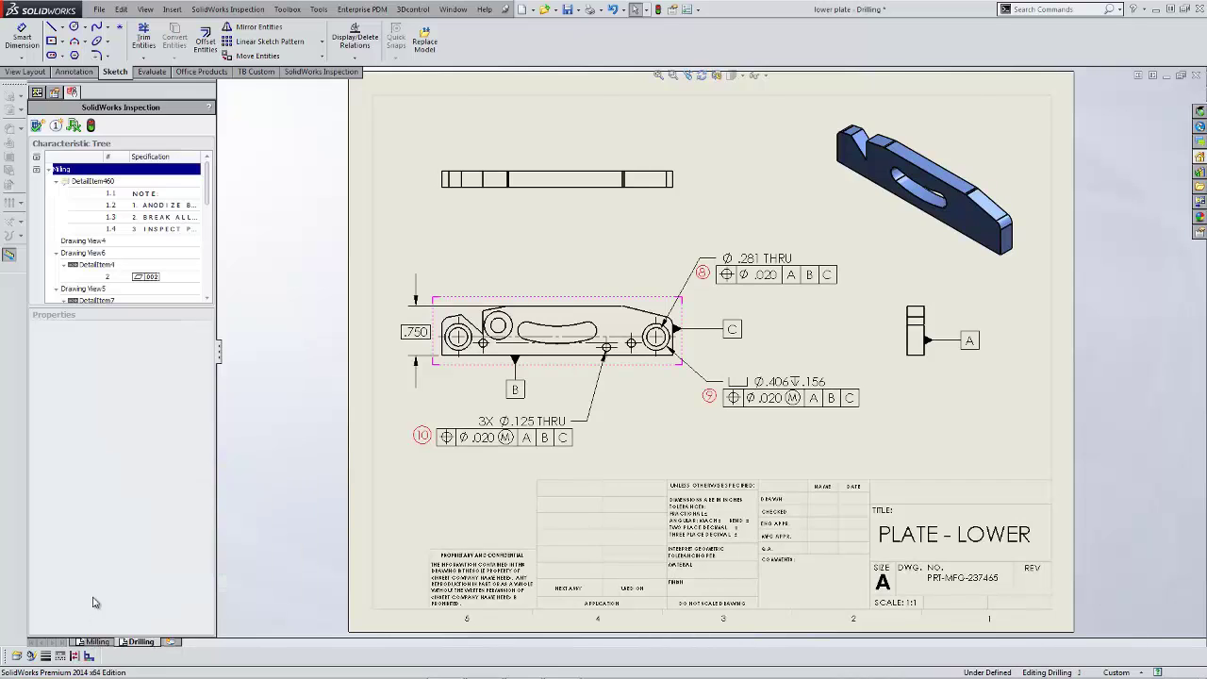
Export the characteristics from the Milling sheet to an AS9102.xlt Excel report.
{"action": "left_click", "coordinate": [96, 642]}
{"action": "left_click", "coordinate": [67, 133]}
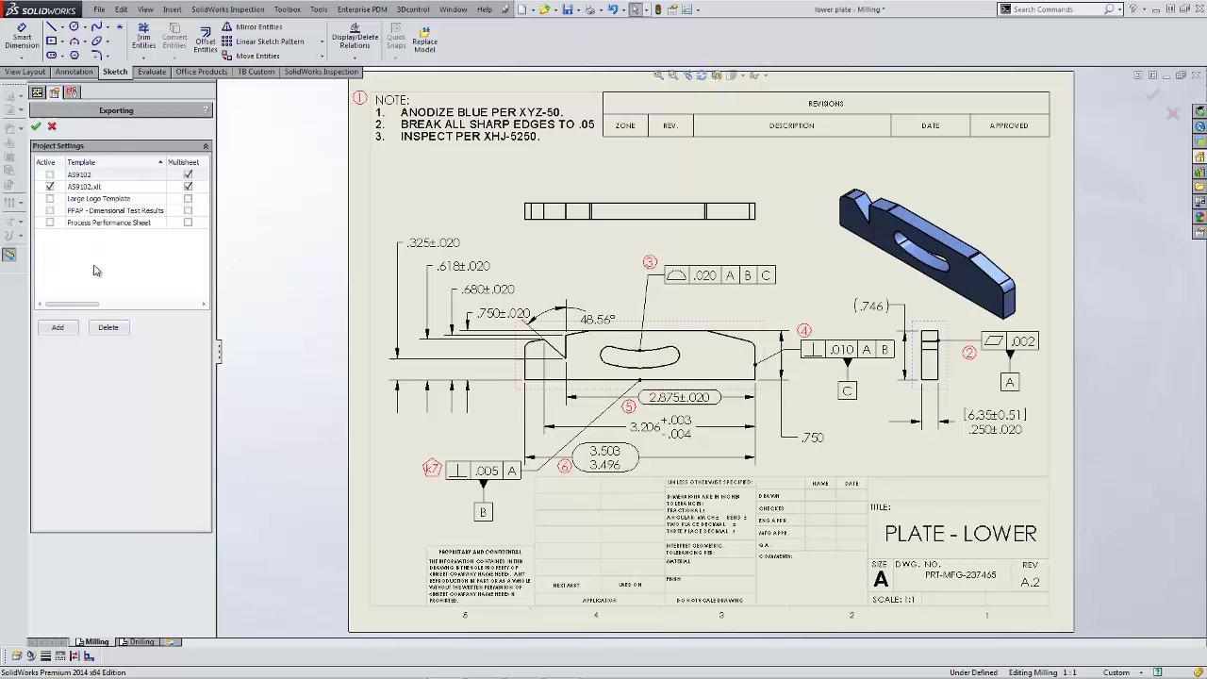
{"action": "left_click", "coordinate": [35, 127]}
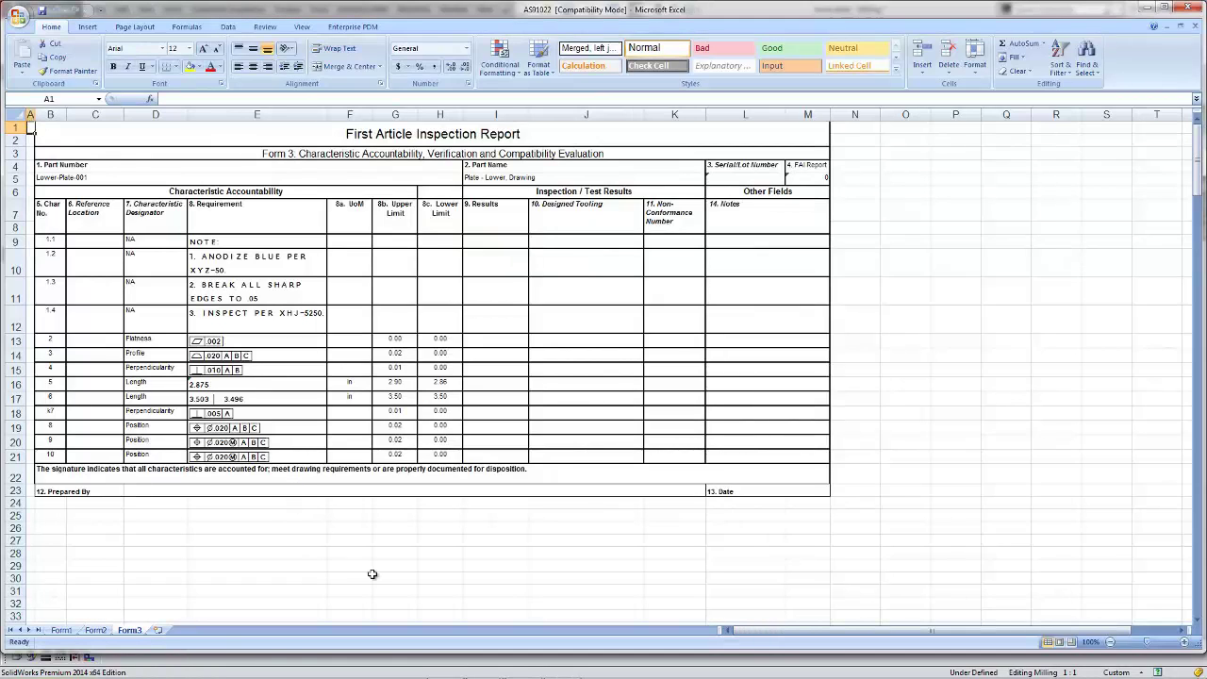
Review Form 1, Form 2 and Form 3 of the AS9102 report.
{"action": "left_click", "coordinate": [96, 631]}
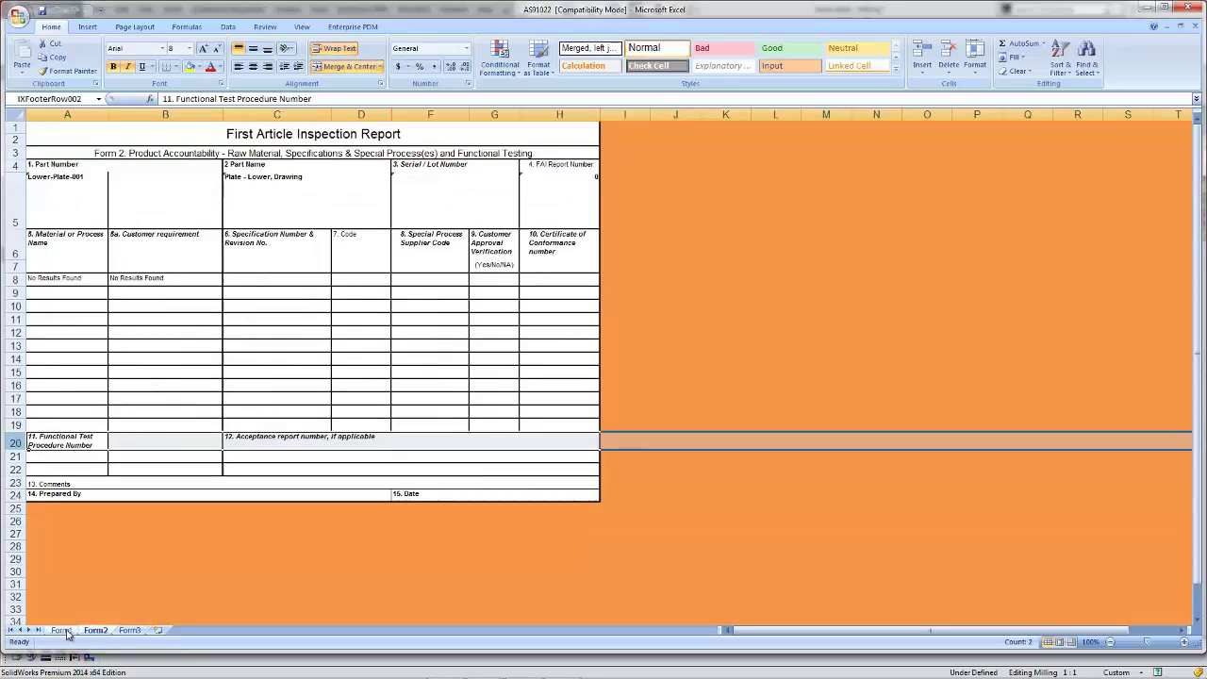
{"action": "left_click", "coordinate": [62, 630]}
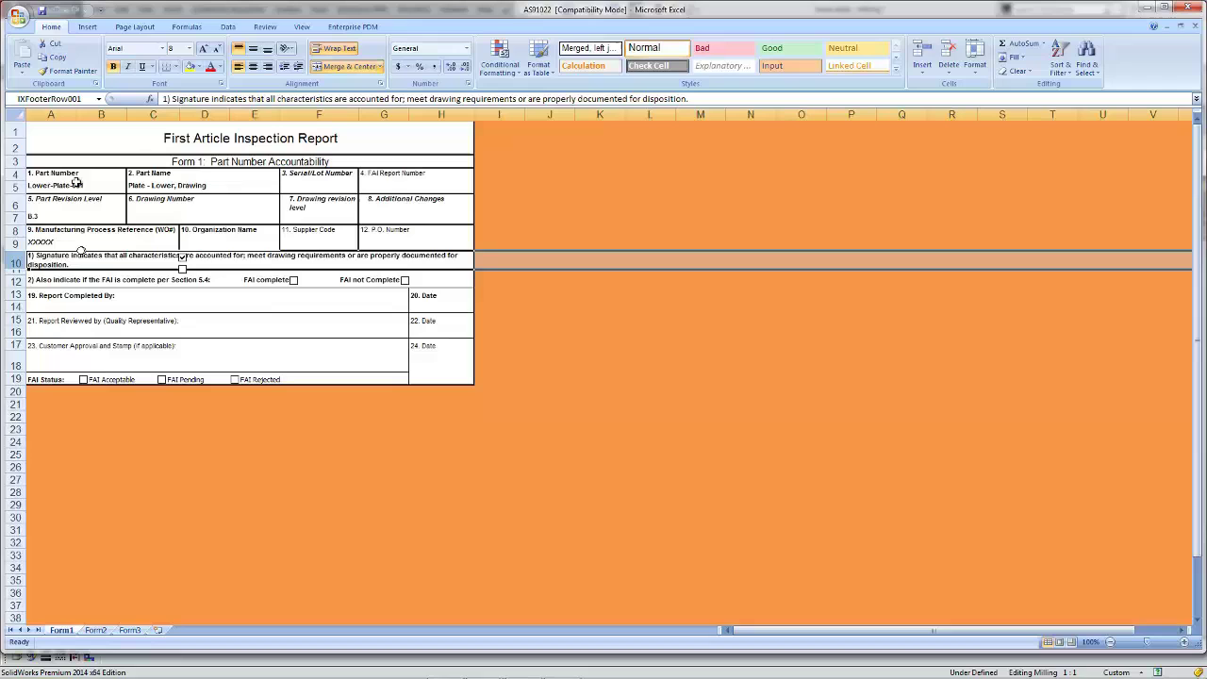
{"action": "left_click", "coordinate": [95, 630]}
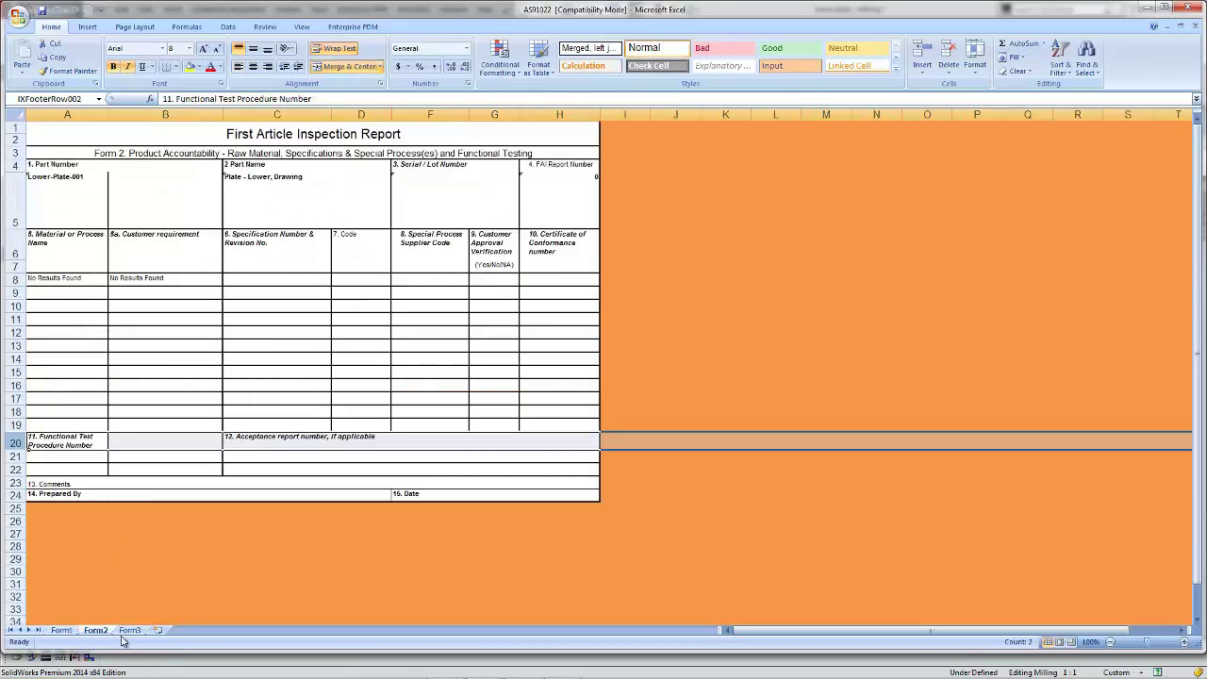
{"action": "left_click", "coordinate": [129, 630]}
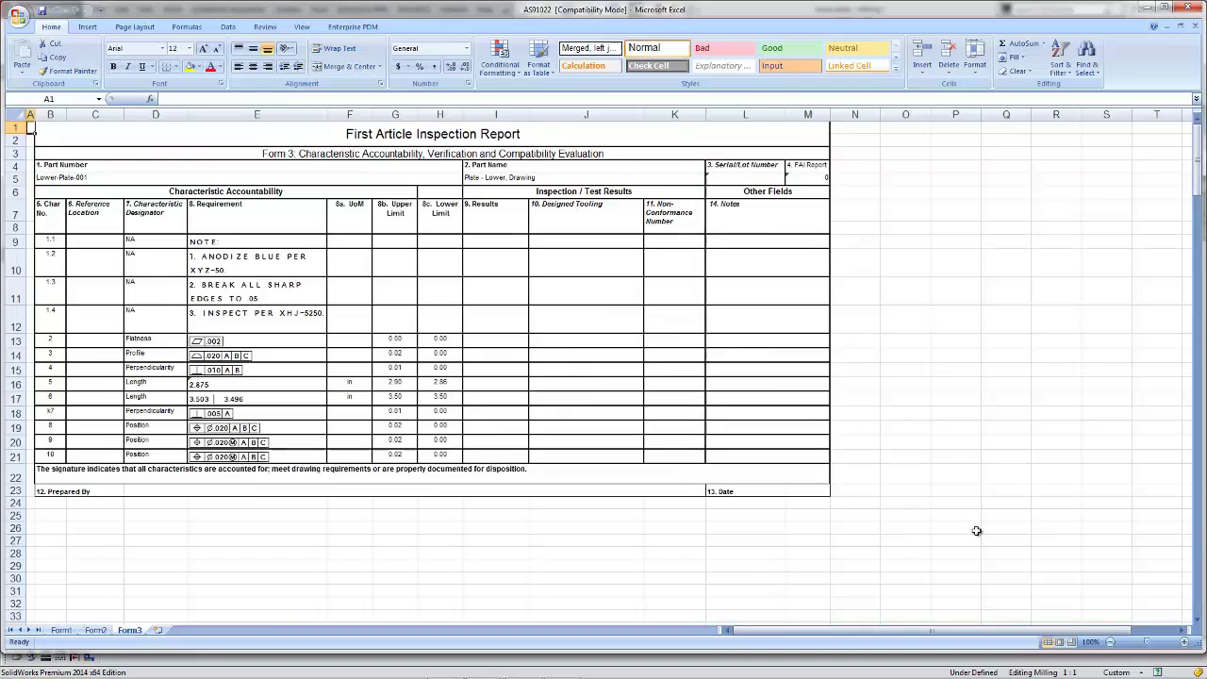
Enter results 2.88 for characteristic 5 and 3.6 for characteristic 6, then return to SOLIDWORKS.
{"action": "left_click", "coordinate": [482, 387]}
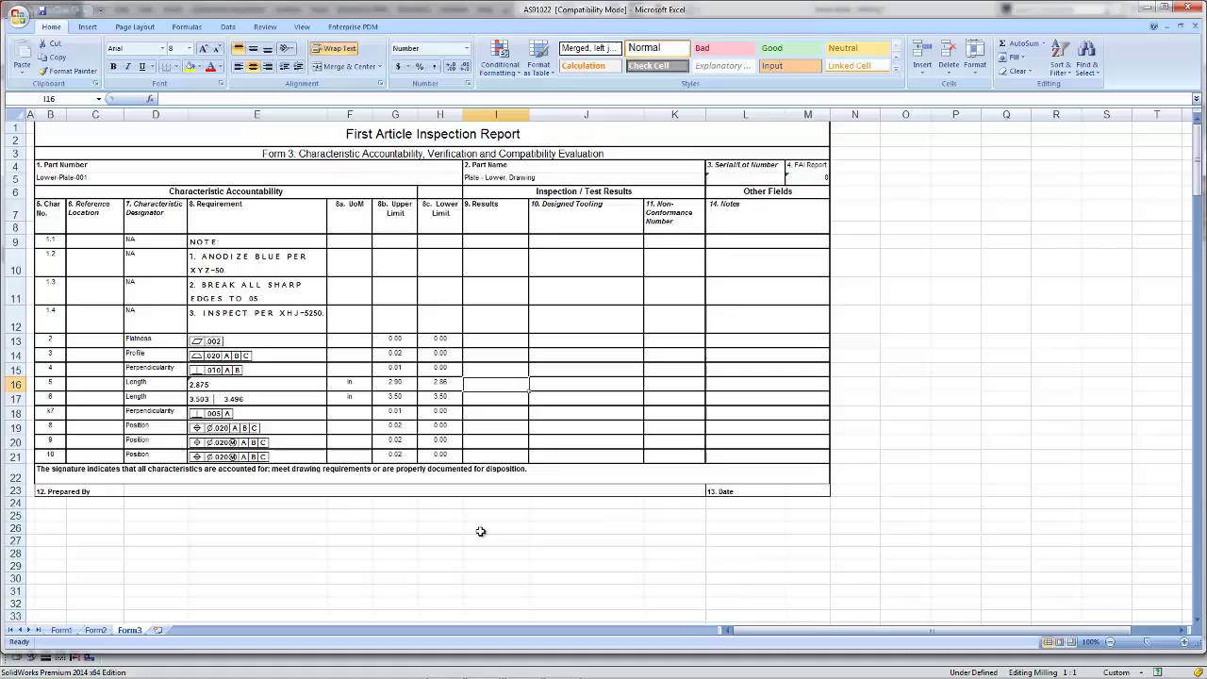
{"action": "type", "text": "2.88"}
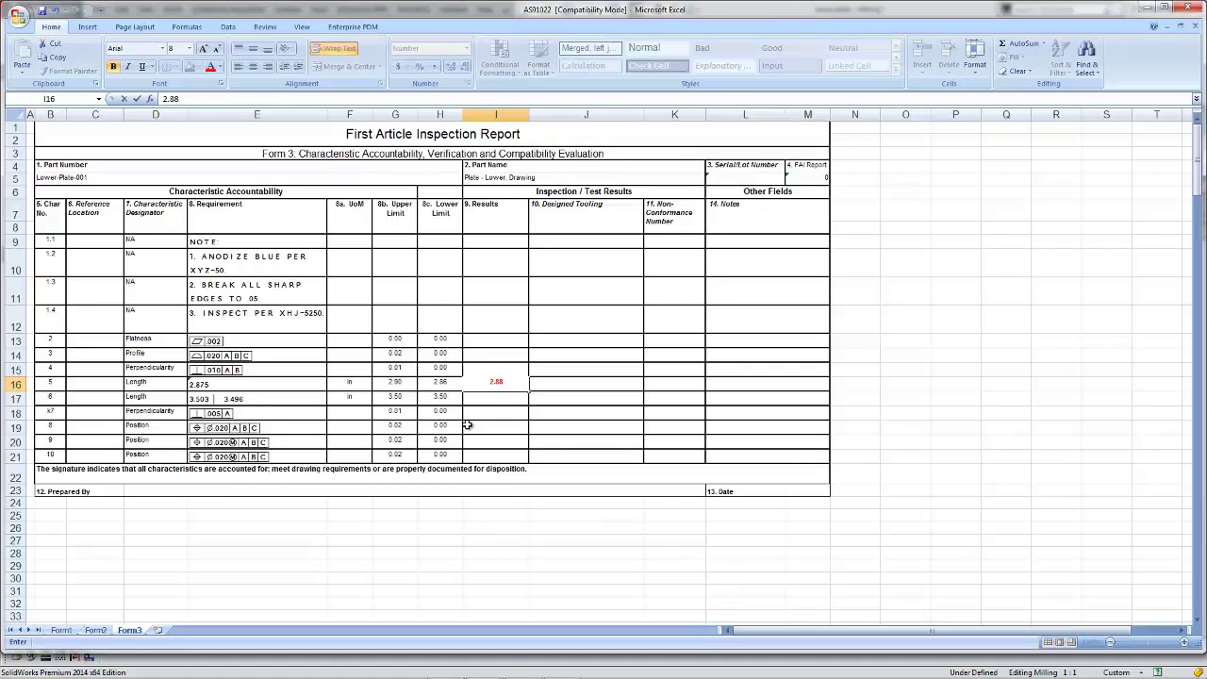
{"action": "left_click", "coordinate": [498, 400]}
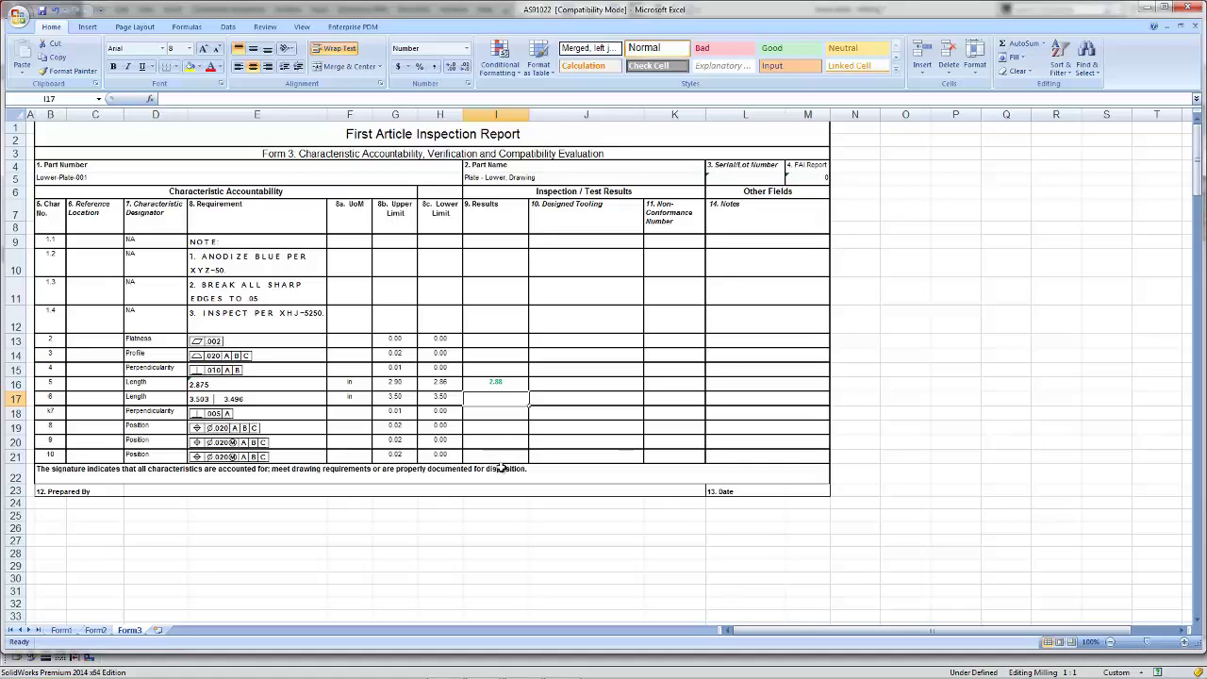
{"action": "type", "text": "3.6"}
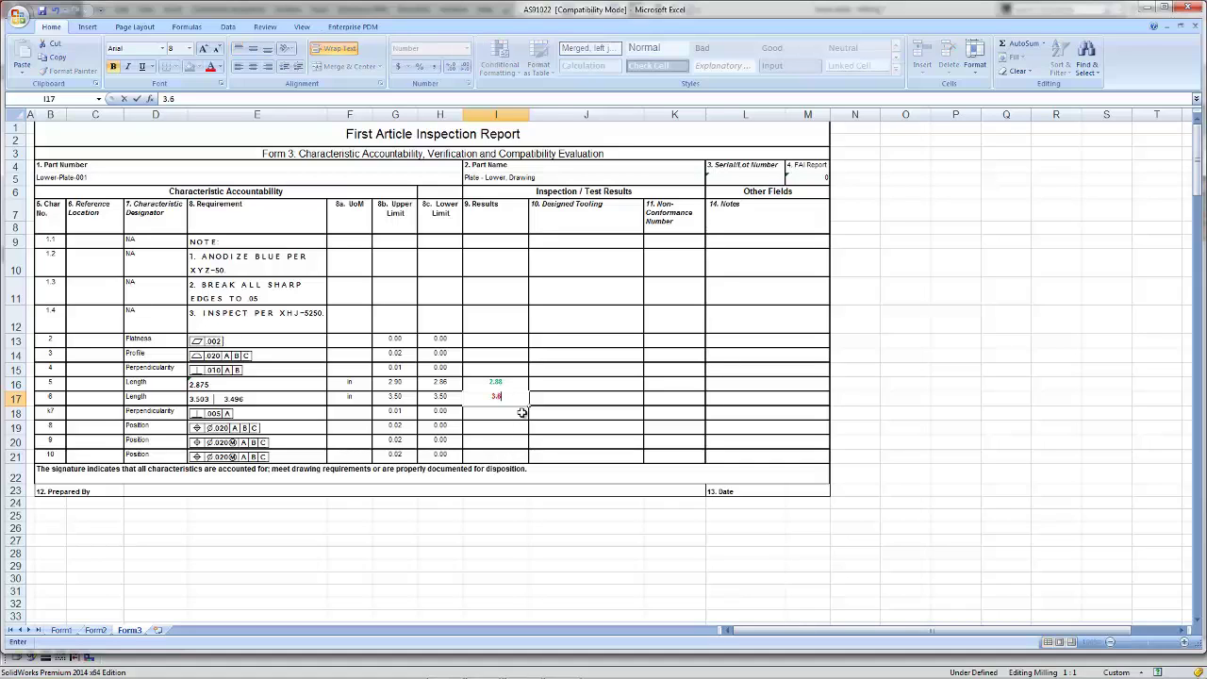
{"action": "key", "text": "Return"}
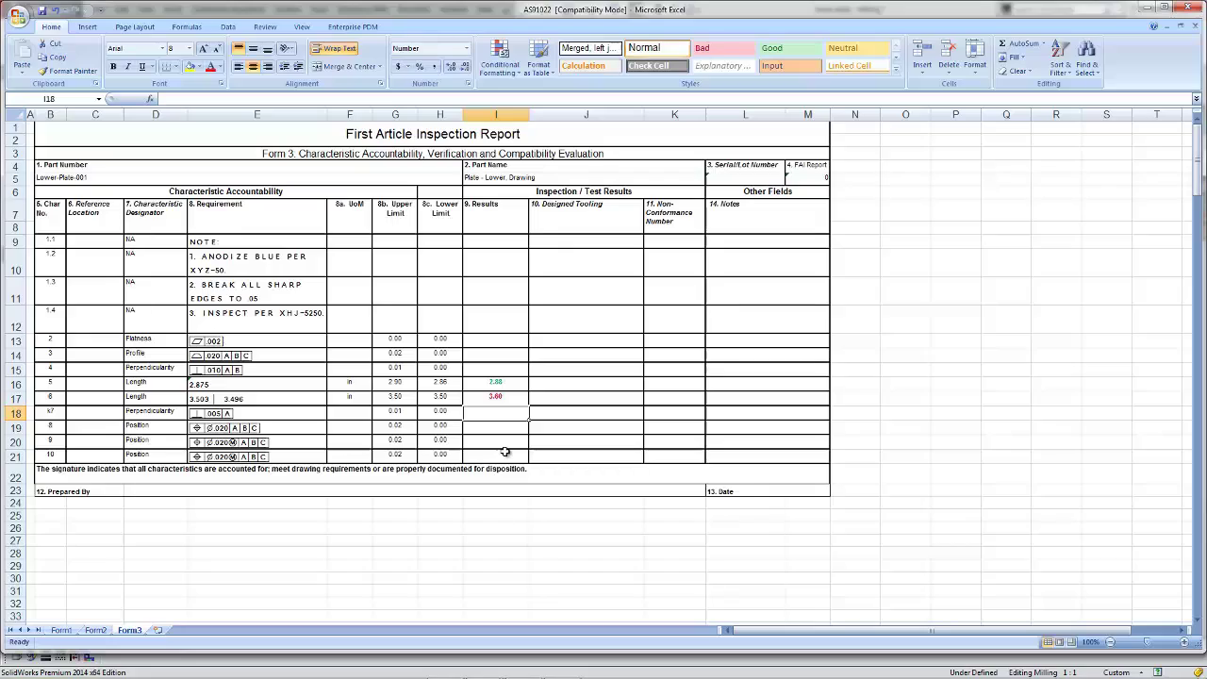
{"action": "key", "text": "super+Tab"}
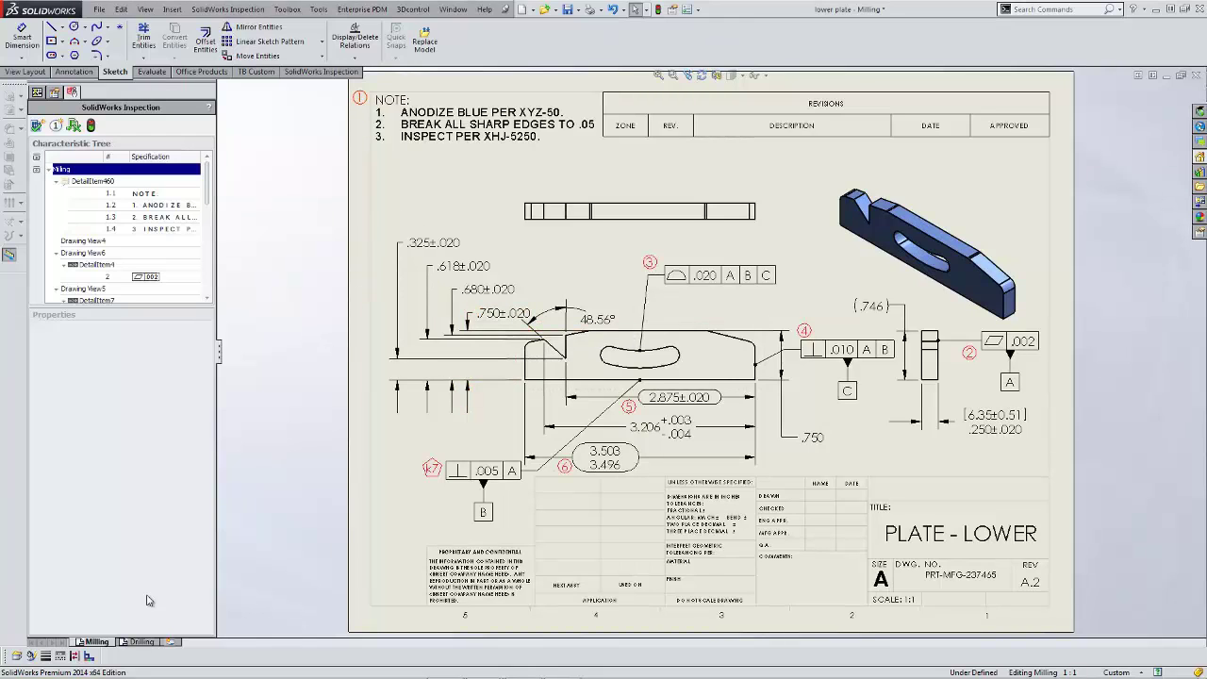
{"action": "left_click", "coordinate": [15, 658]}
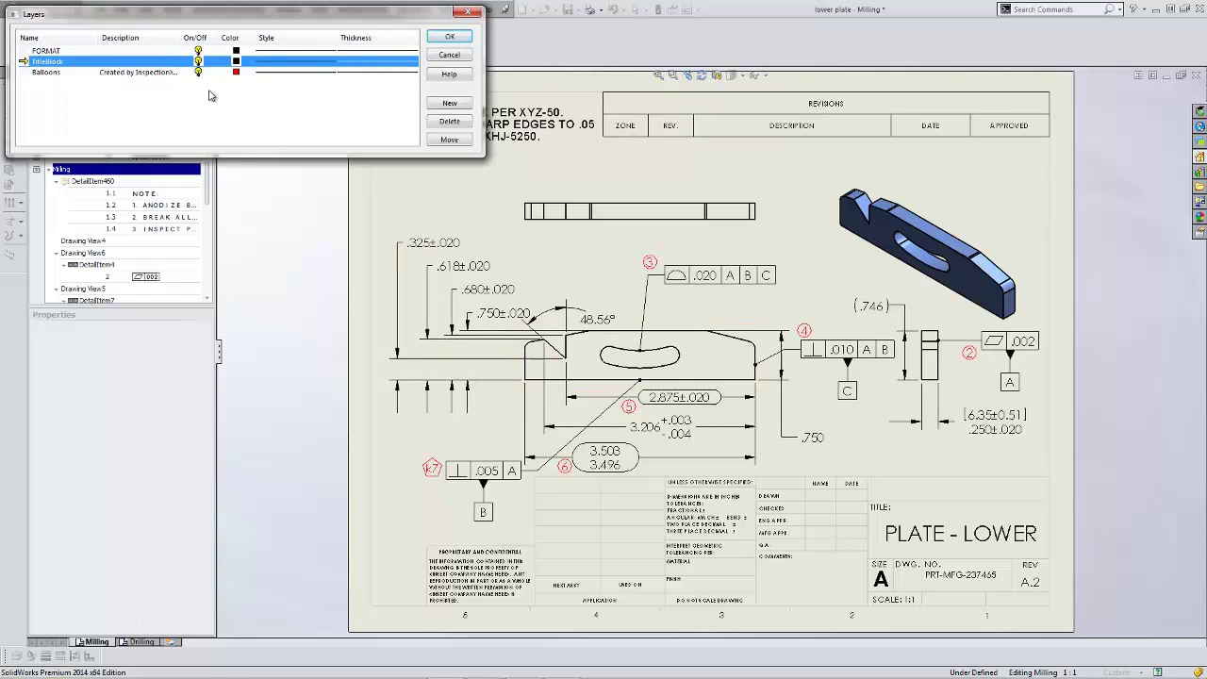
{"action": "left_click", "coordinate": [198, 72]}
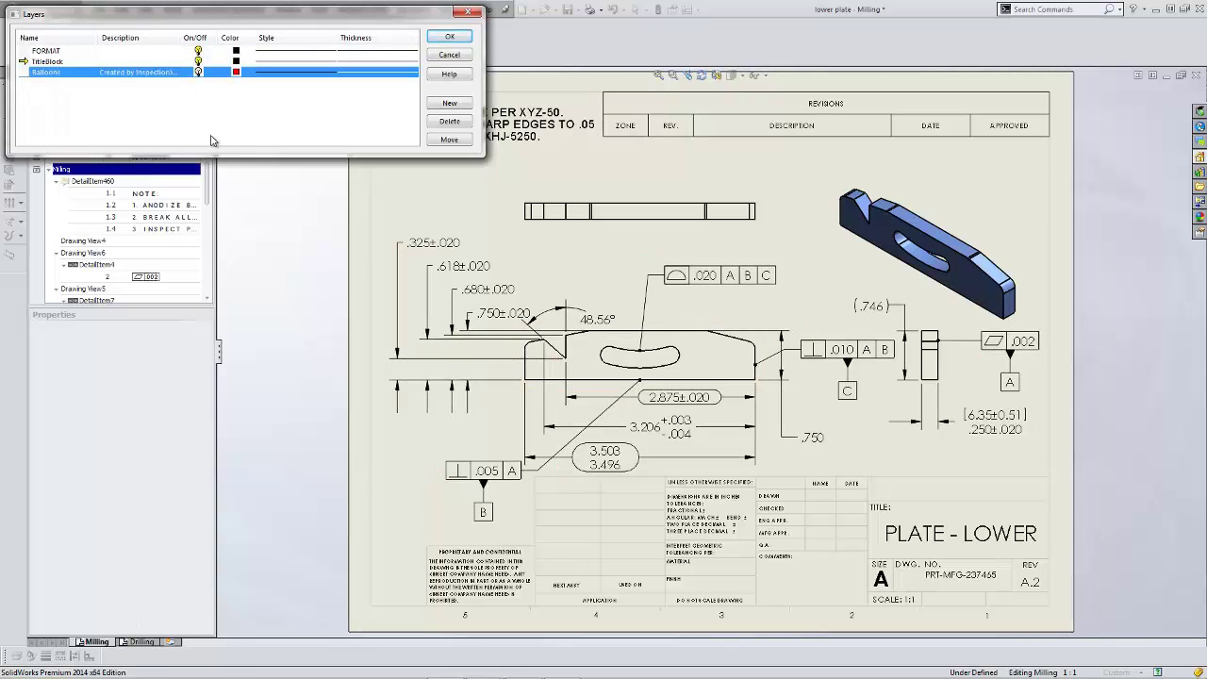
{"action": "left_click", "coordinate": [198, 73]}
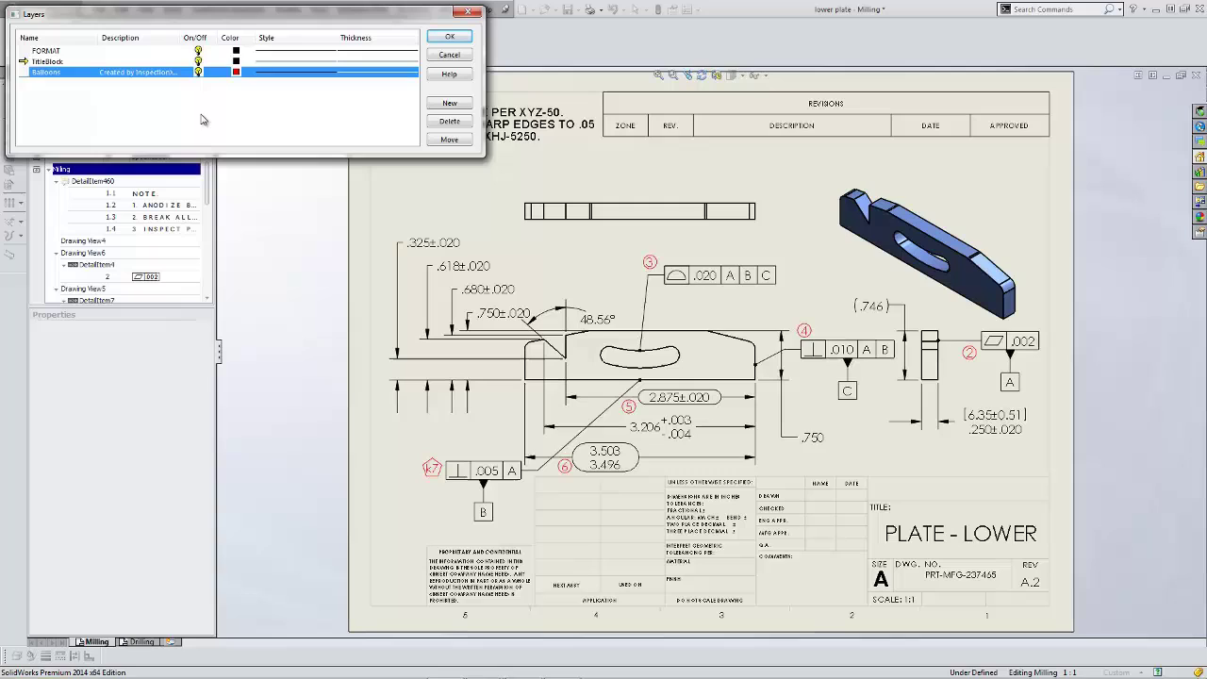
{"action": "left_click", "coordinate": [443, 36]}
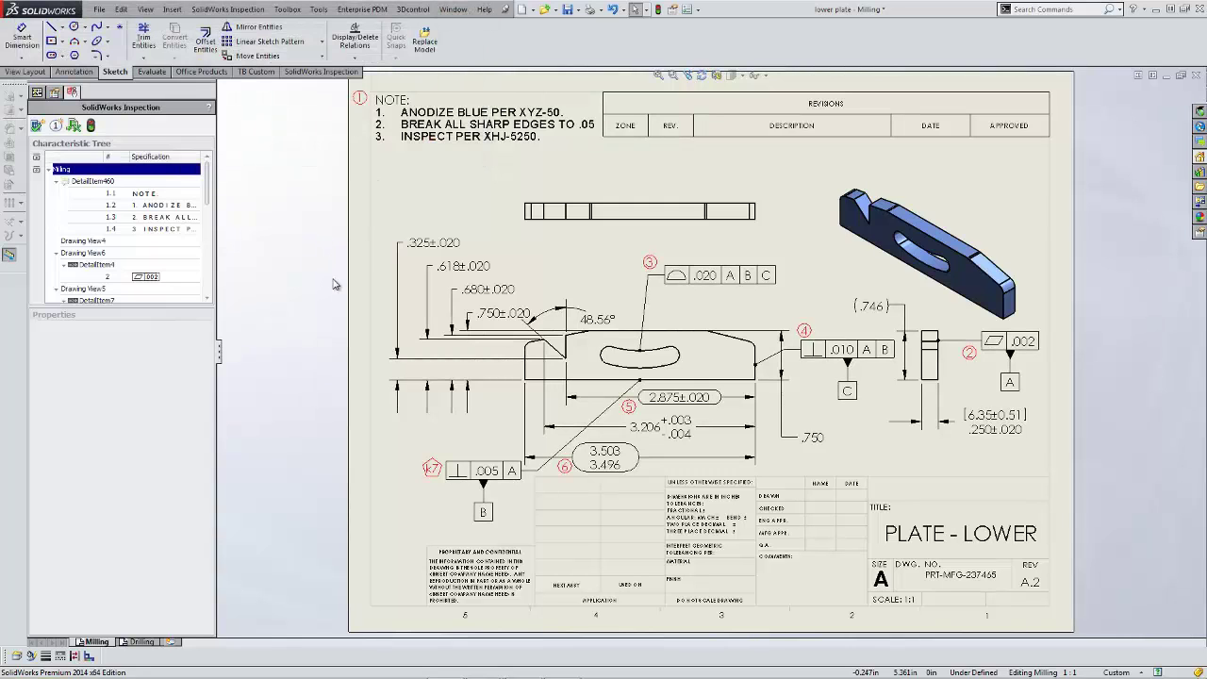